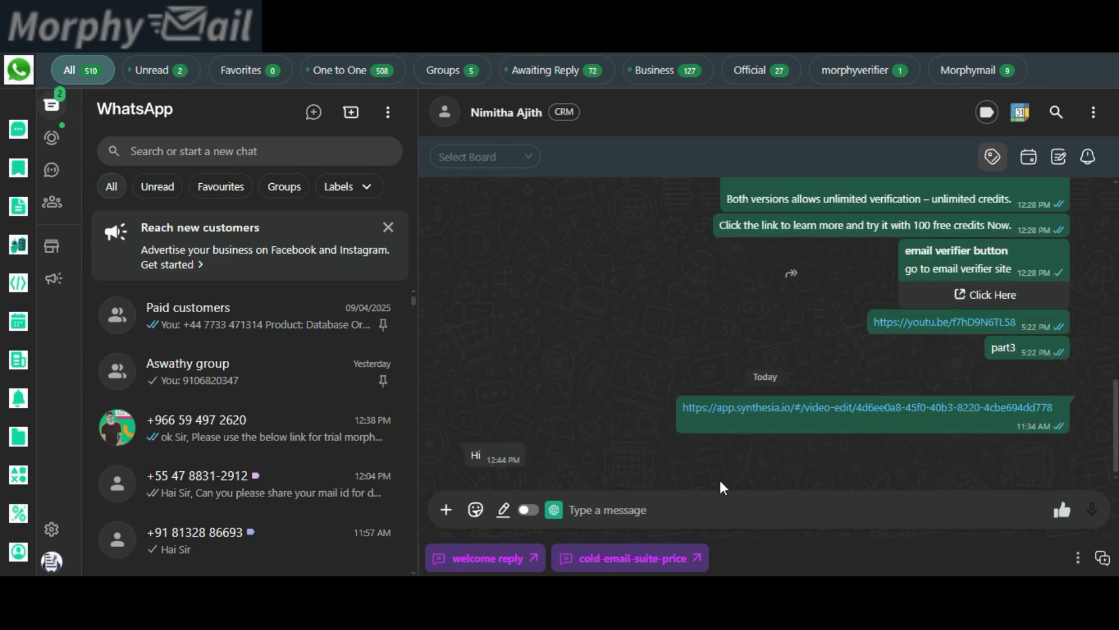
- Send the open chat the pinned welcome reply and the cold-email-suite-price quick reply, confirming each one
left_click(512, 566)
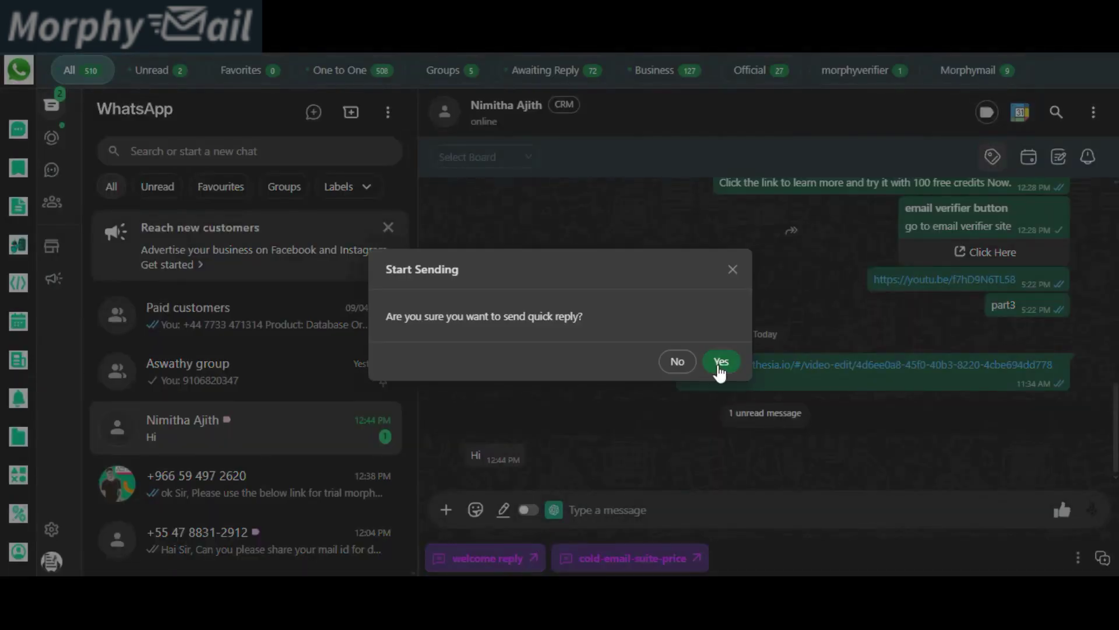
left_click(721, 363)
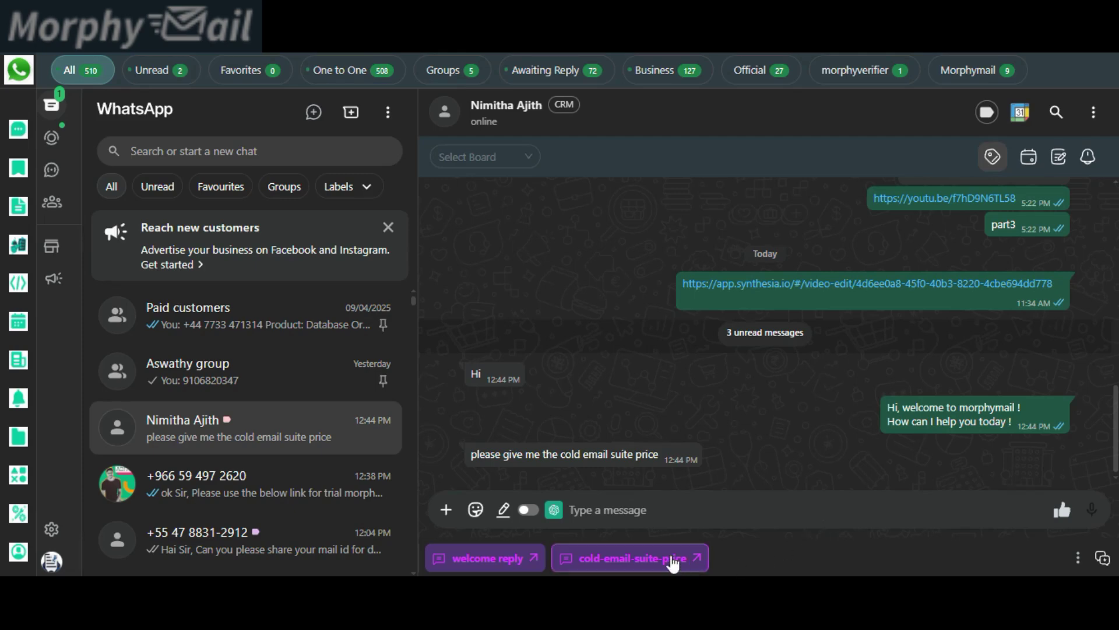
left_click(669, 561)
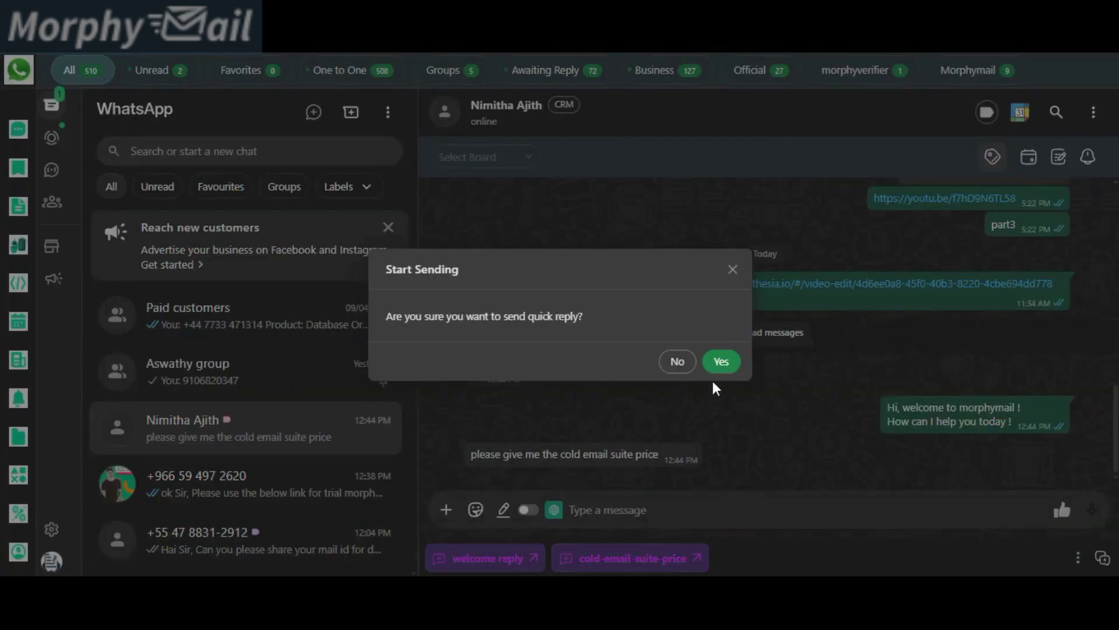
left_click(723, 364)
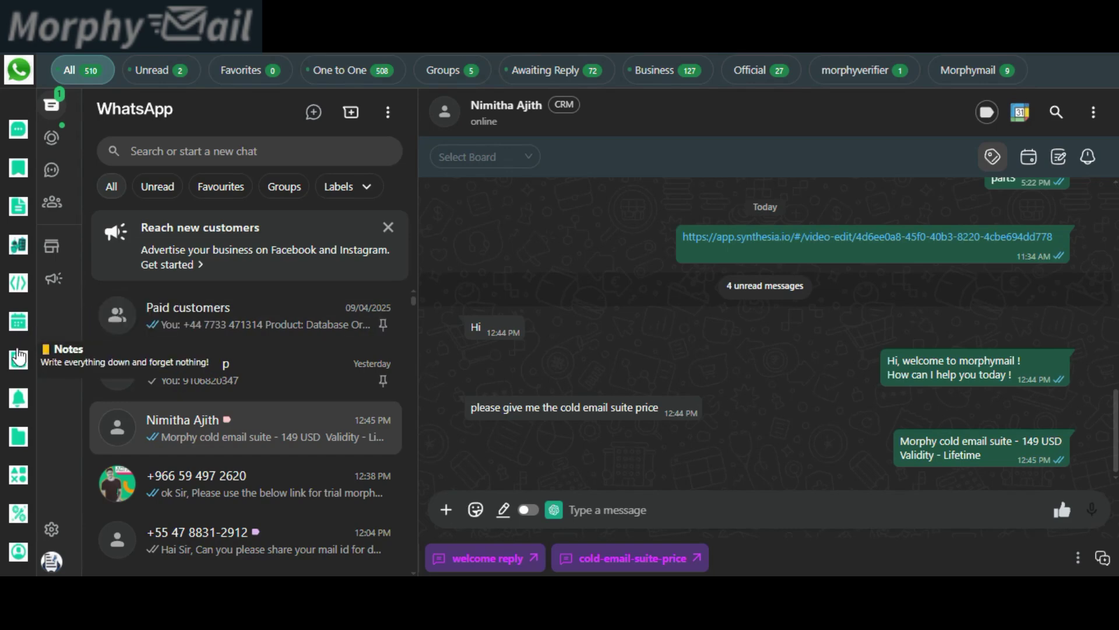
- Open the Quick Reply manager and display the message of the cold-email-suite-price reply
left_click(18, 361)
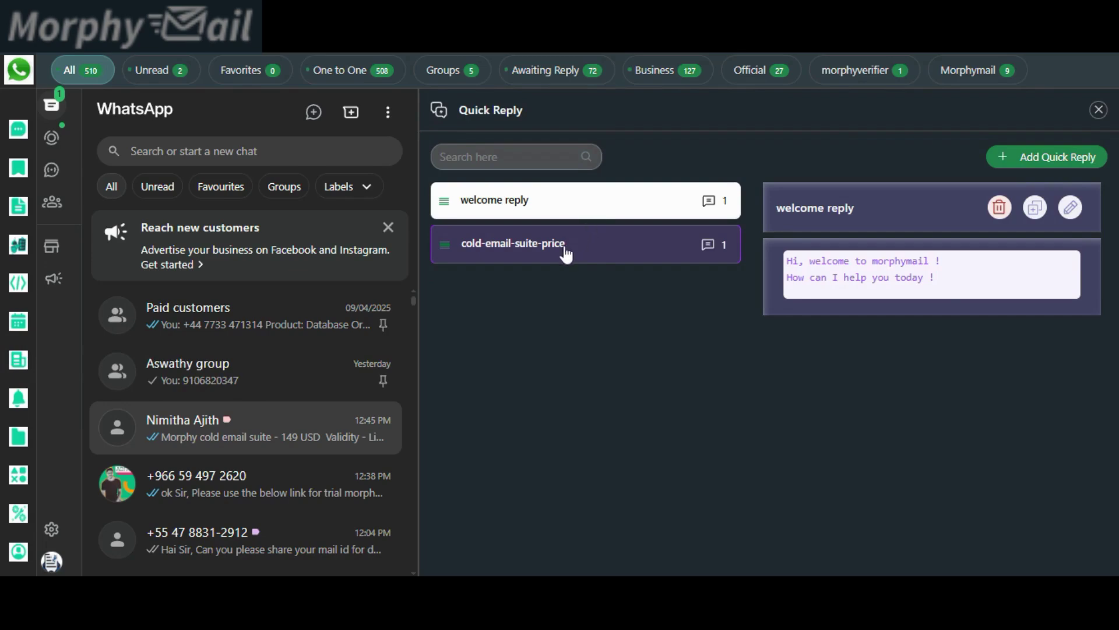
left_click(563, 251)
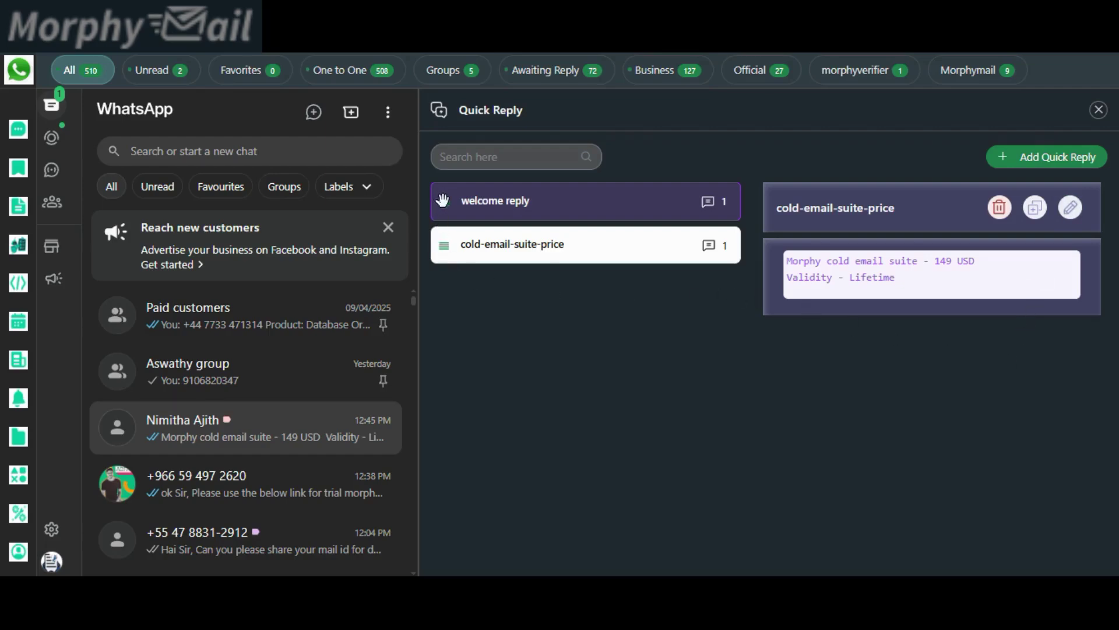
- Move welcome reply below cold-email-suite-price in the quick reply list and restore the original order
left_click_drag(443, 201, 443, 245)
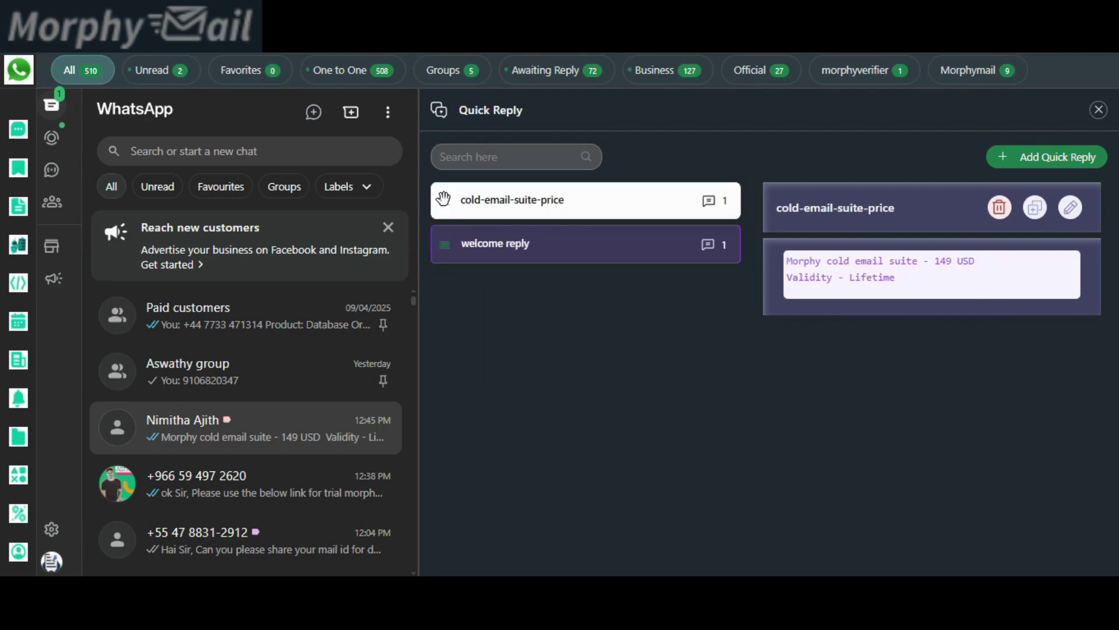
left_click_drag(443, 199, 443, 245)
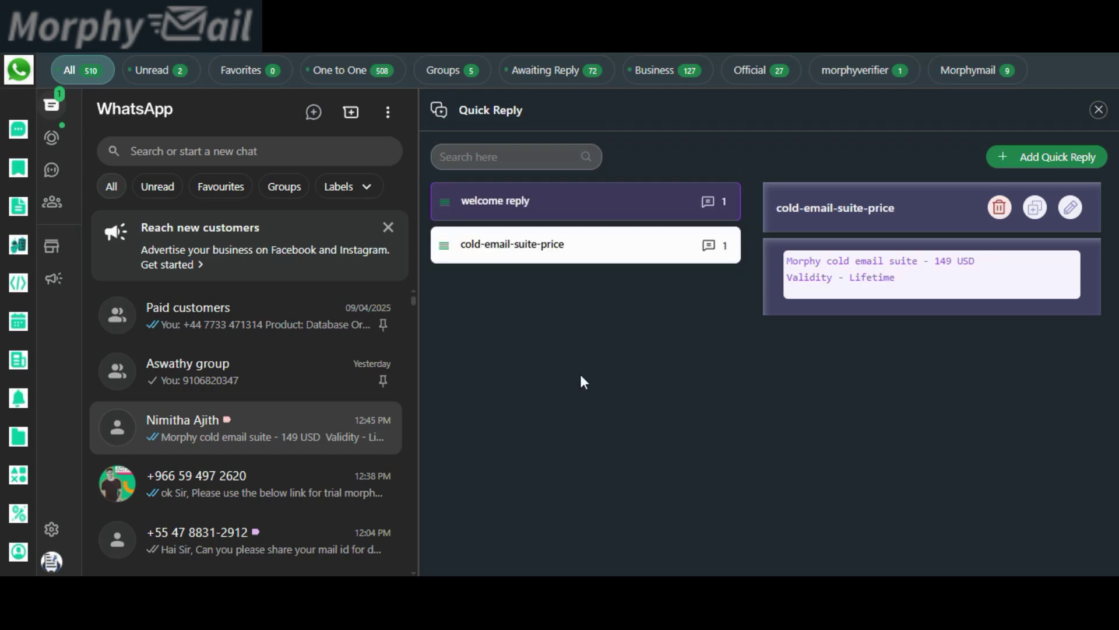
- Start a new quick reply named "ordercompletedreply"
left_click(1037, 168)
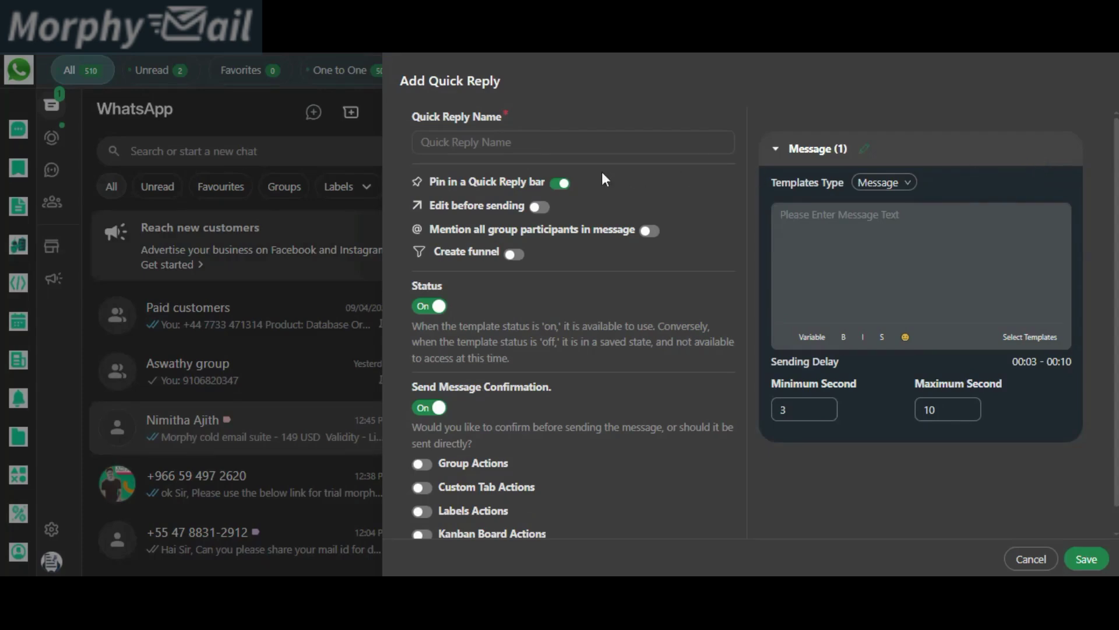
left_click(515, 144)
type("order")
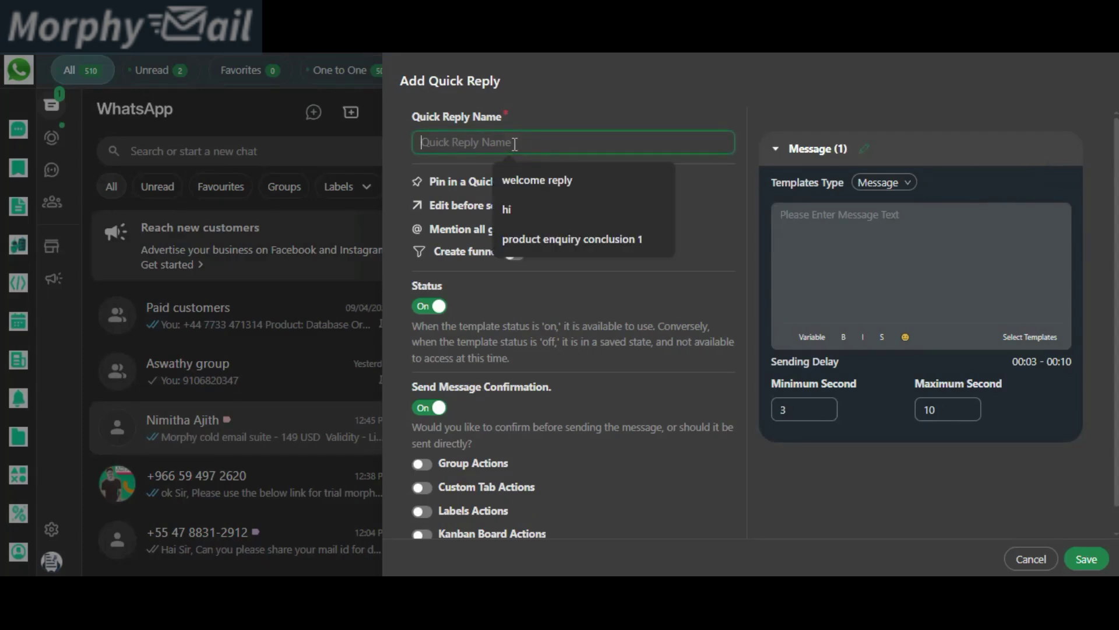
type("co")
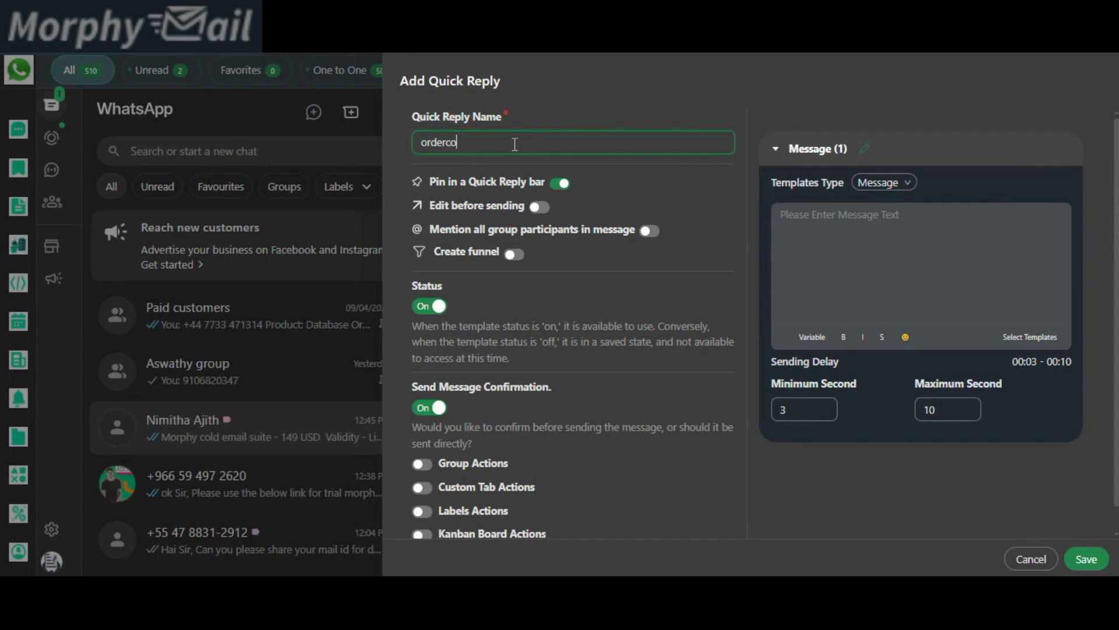
type("mpletedreply")
- Try the Edit before sending option for the new quick reply and switch it off again
left_click(545, 210)
left_click(542, 209)
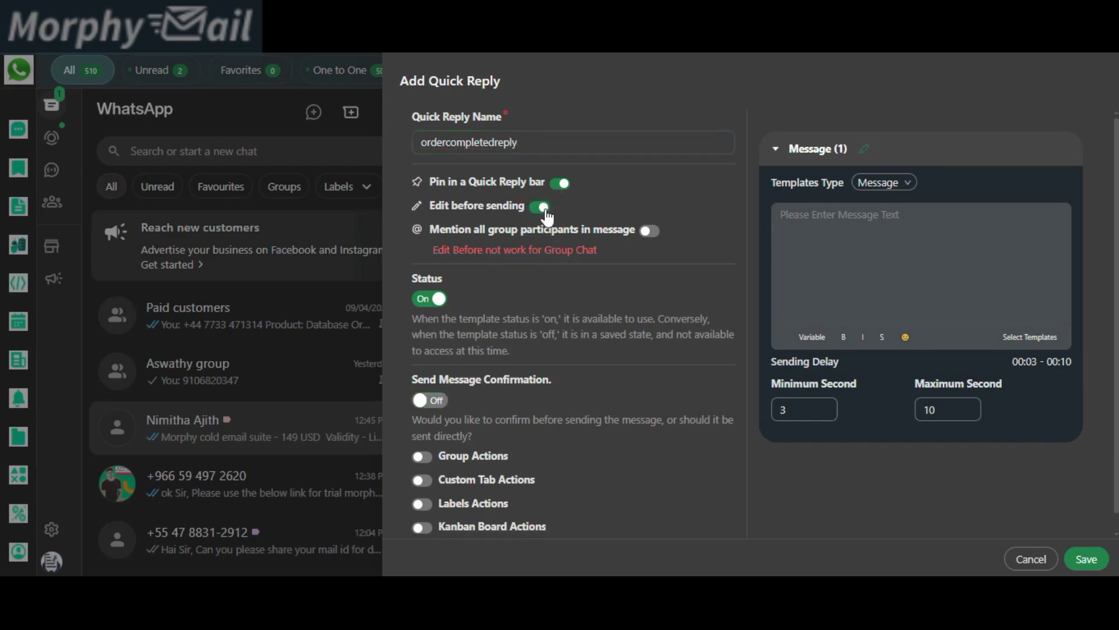
left_click(543, 209)
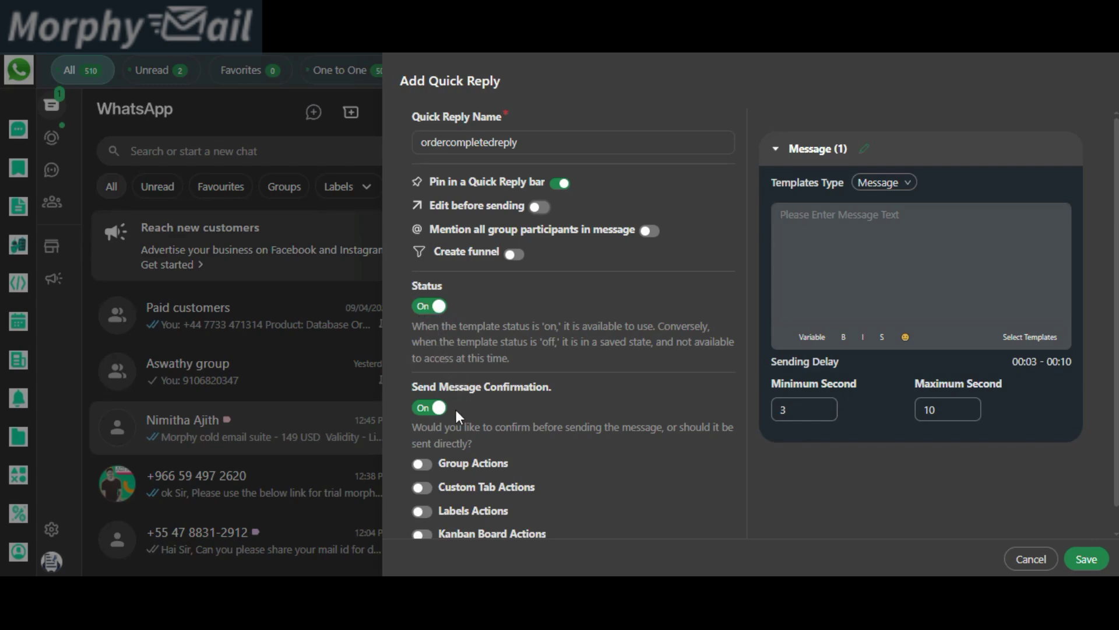
- Enable Group Actions, Custom Tab Actions, Labels Actions and Kanban Board Actions to show their options for the quick reply
scroll(460, 411, "down", 1)
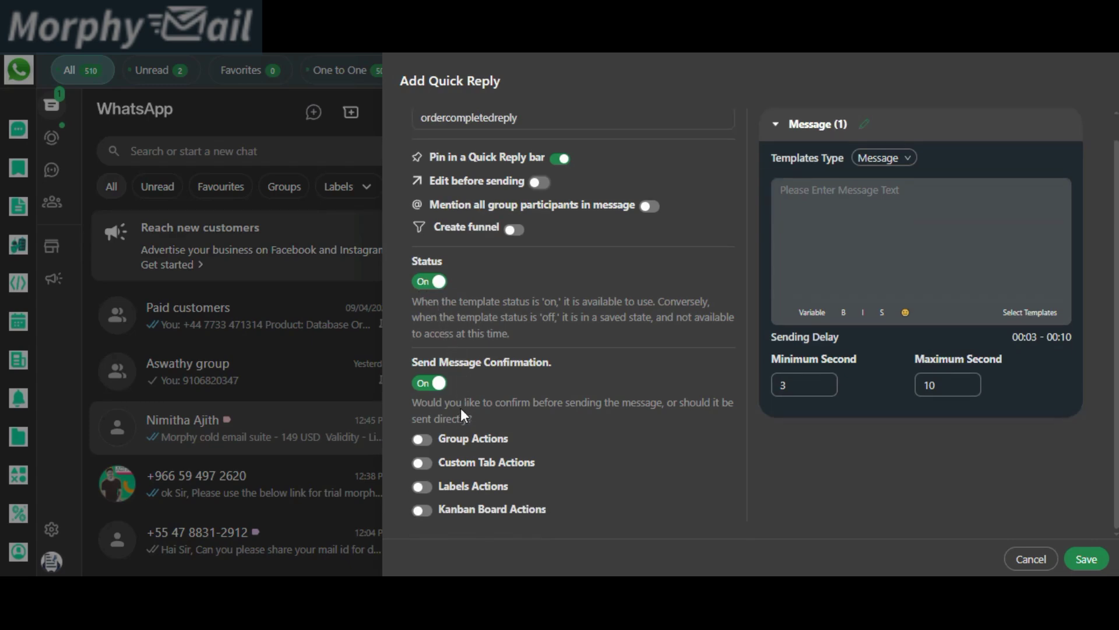
left_click(427, 440)
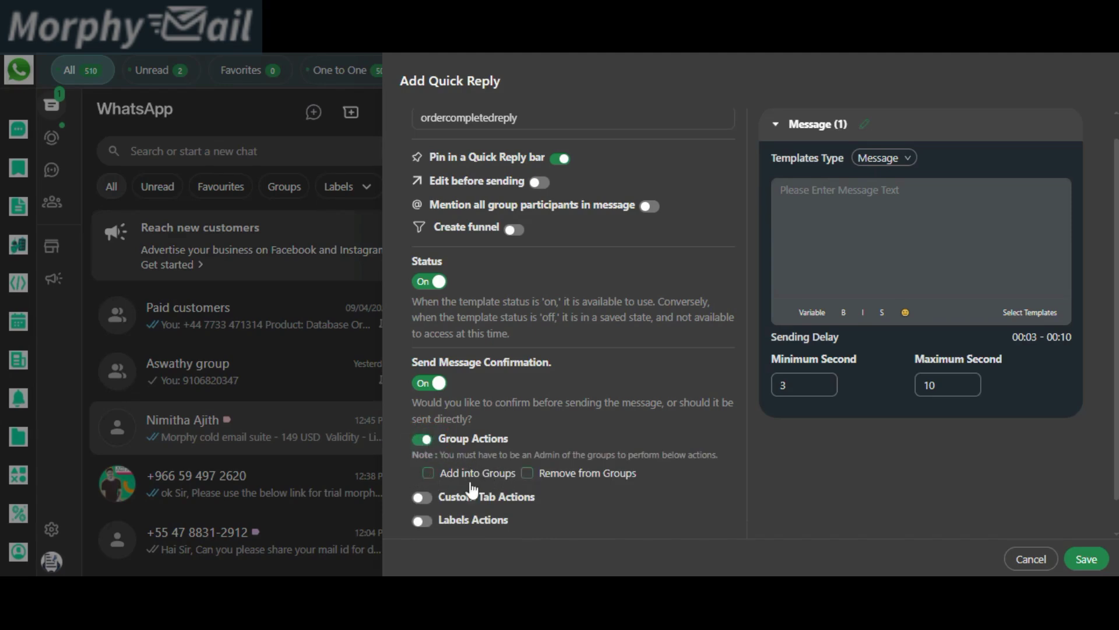
left_click(425, 499)
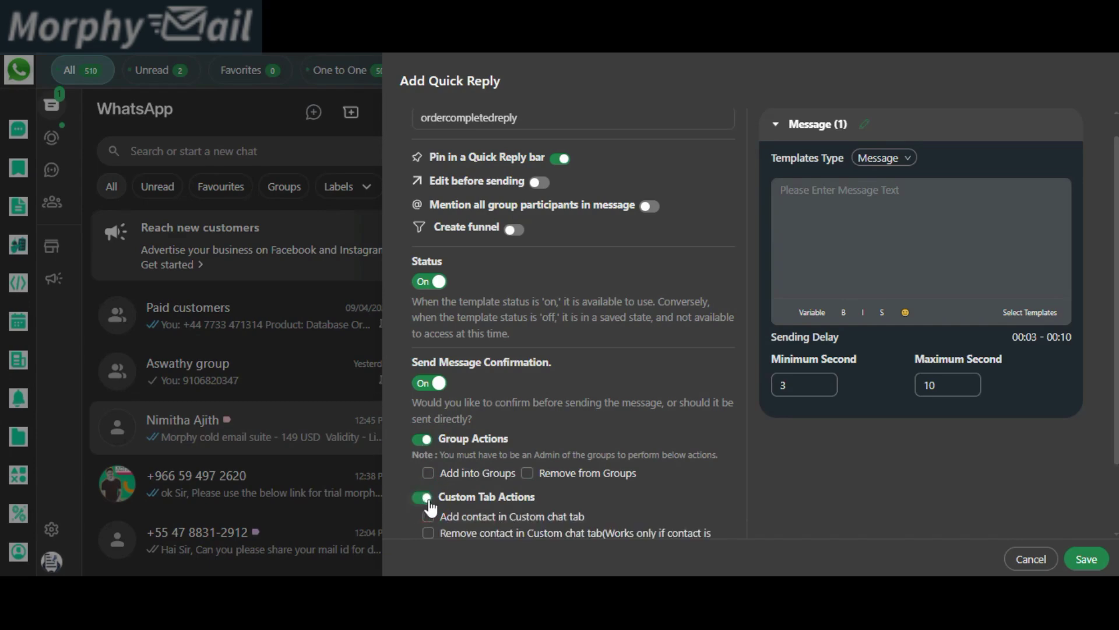
scroll(471, 485, "down", 1)
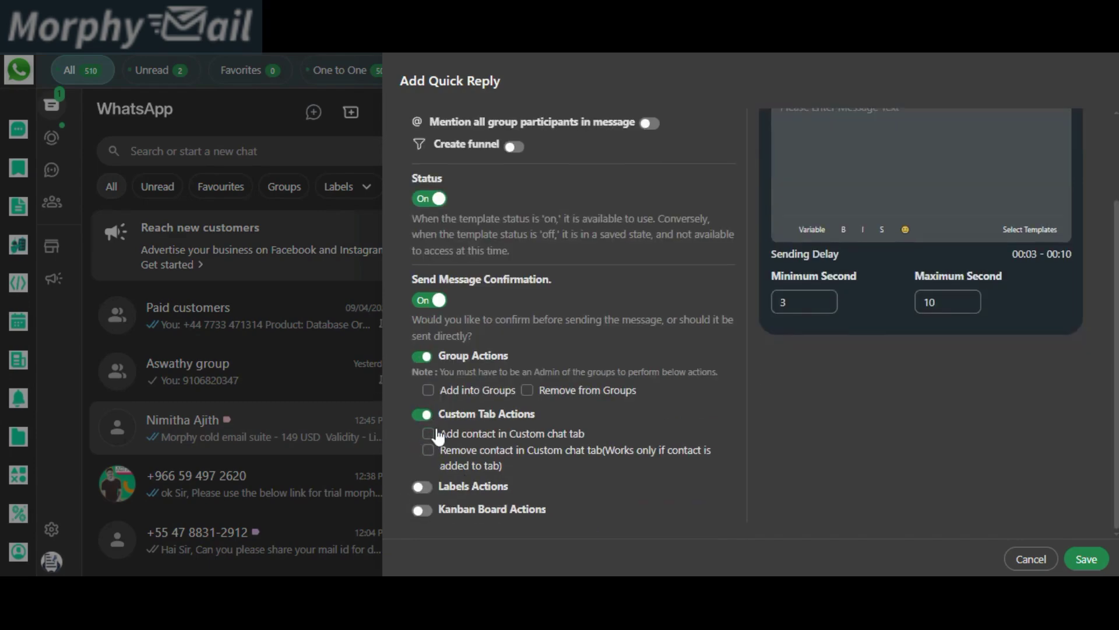
left_click(430, 494)
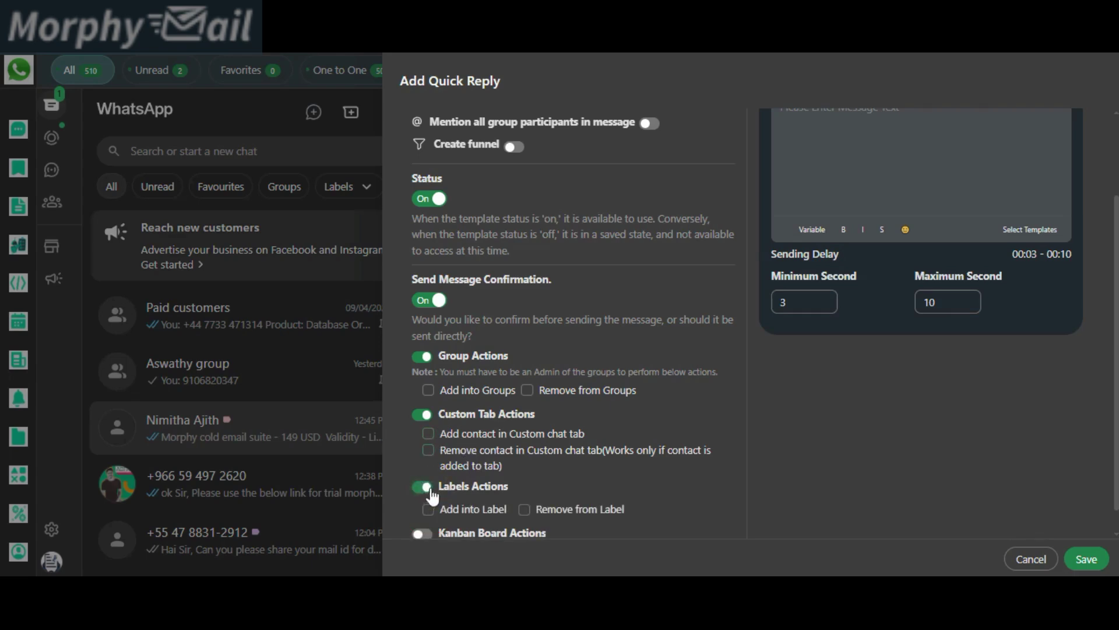
scroll(437, 495, "down", 1)
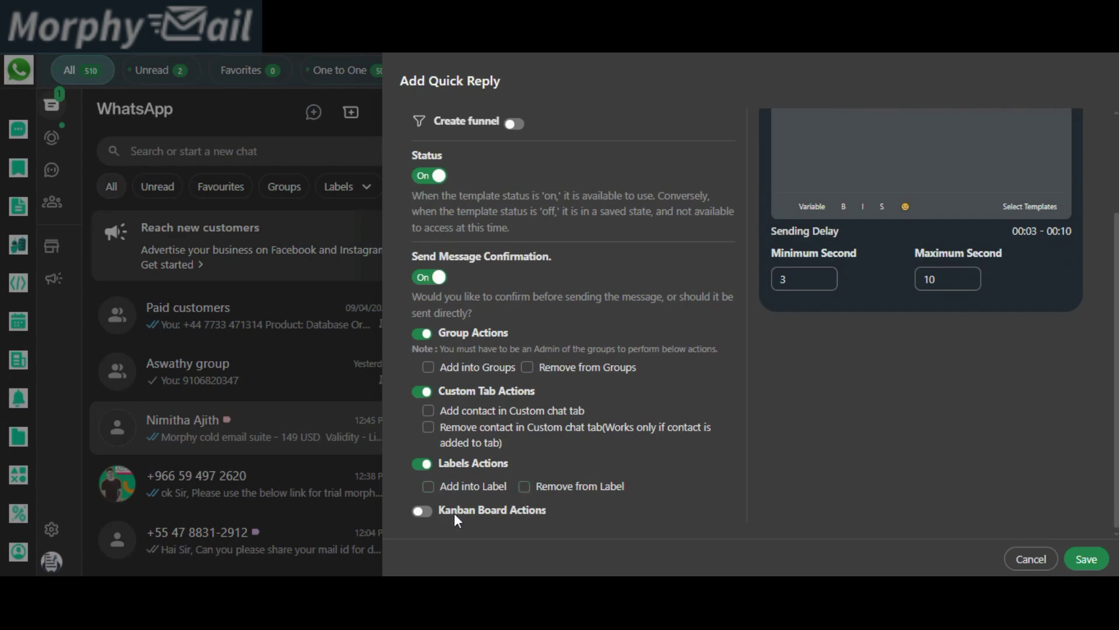
left_click(426, 512)
scroll(464, 472, "down", 1)
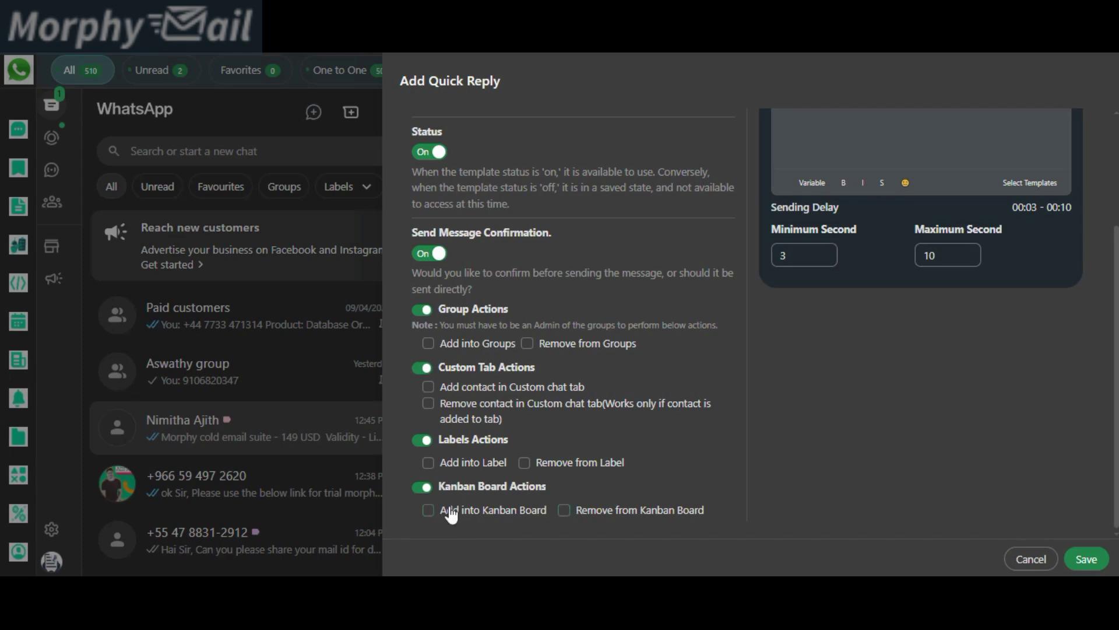
- Switch off the quick reply's Kanban Board, Labels, Custom Tab and Group Actions
left_click(419, 493)
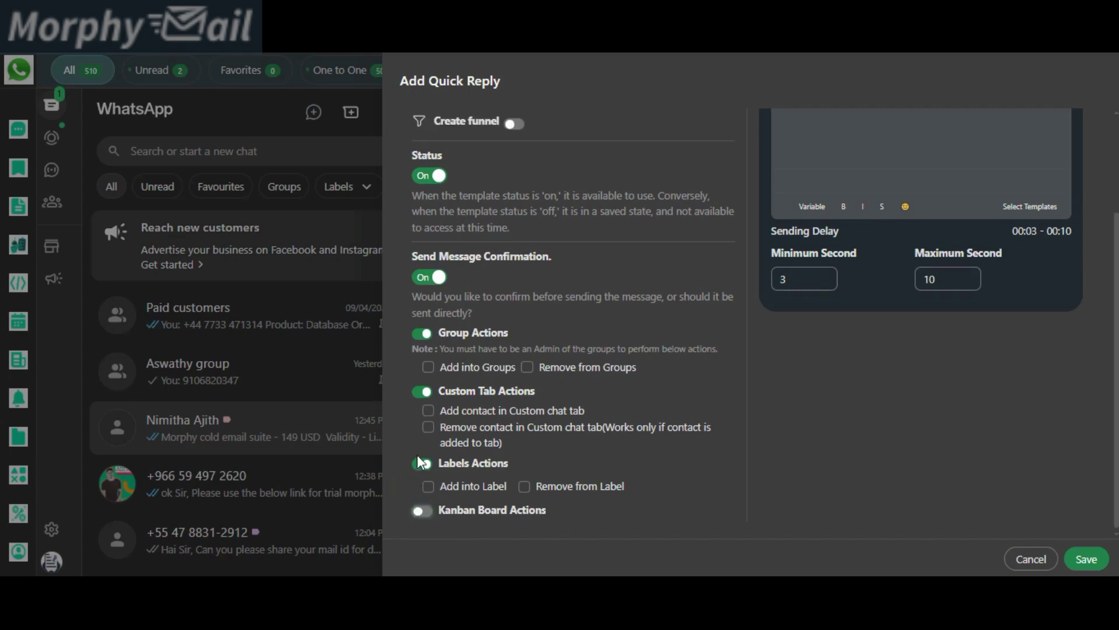
left_click(421, 464)
left_click(422, 414)
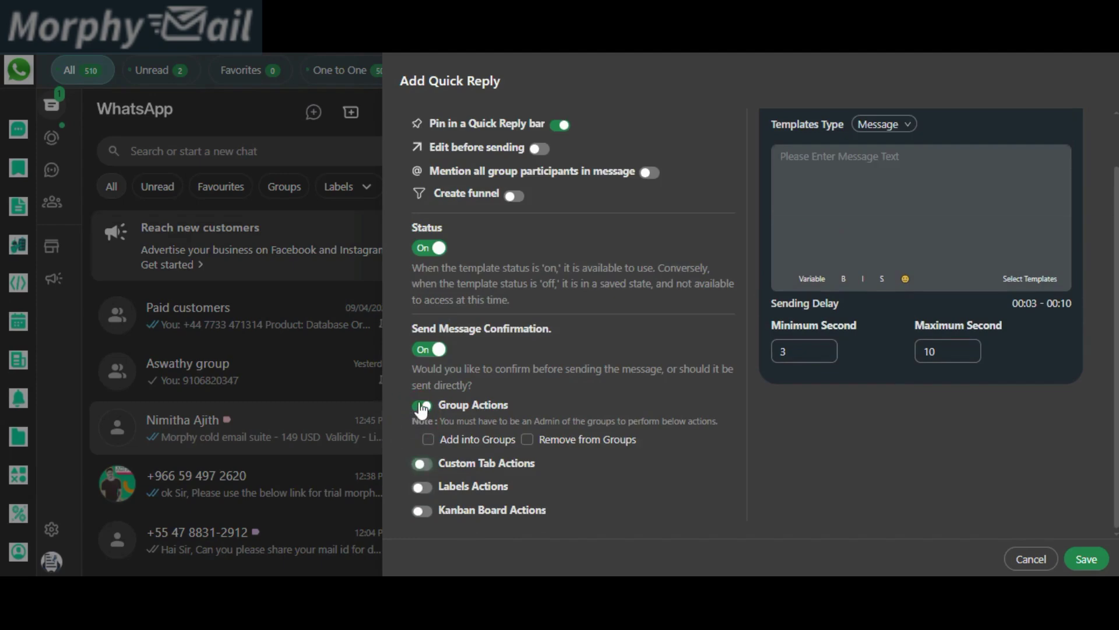
left_click(421, 410)
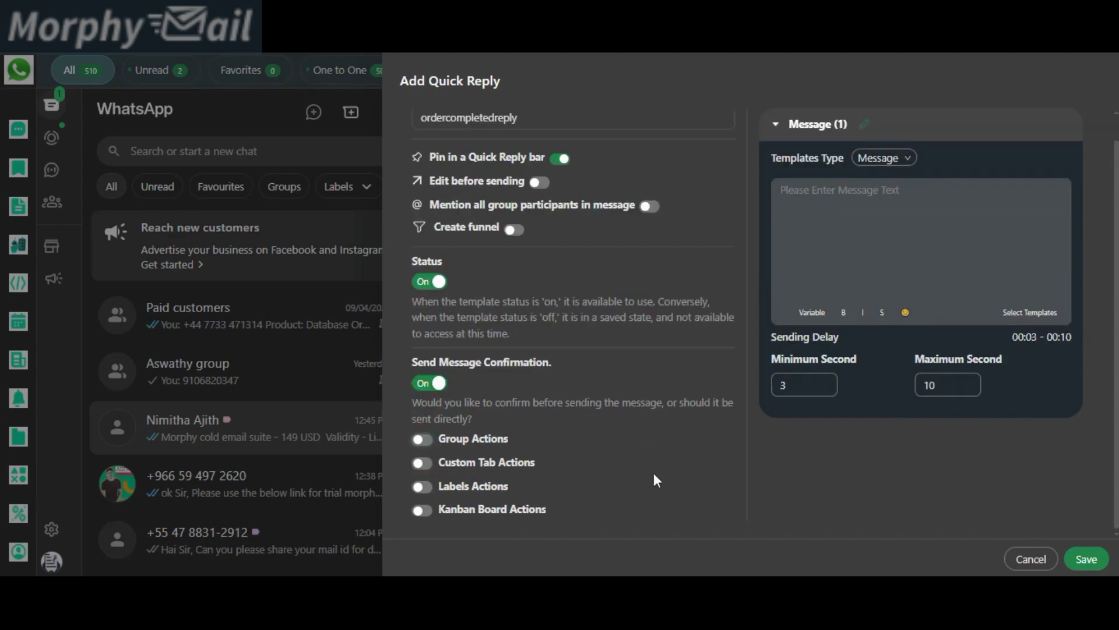
- Enter the message "We appreciate your business! Use code THANKS15 for 15% off your next order." and save the quick reply
scroll(676, 467, "up", 1)
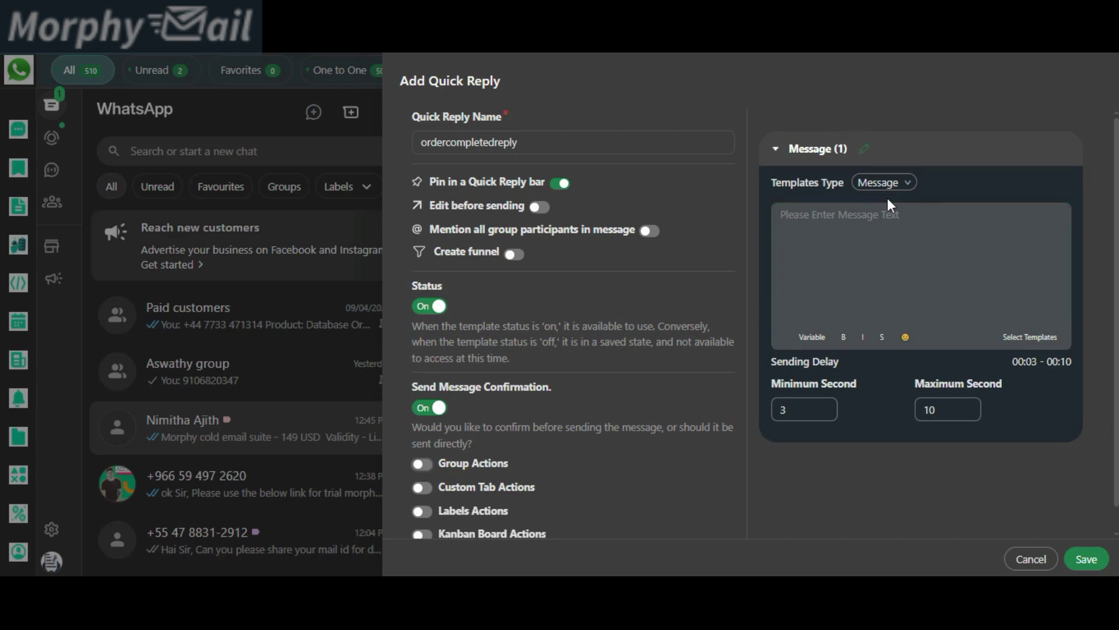
left_click(833, 221)
type("We appreciate your business! Use code THANKS15 for 15% off your next order.")
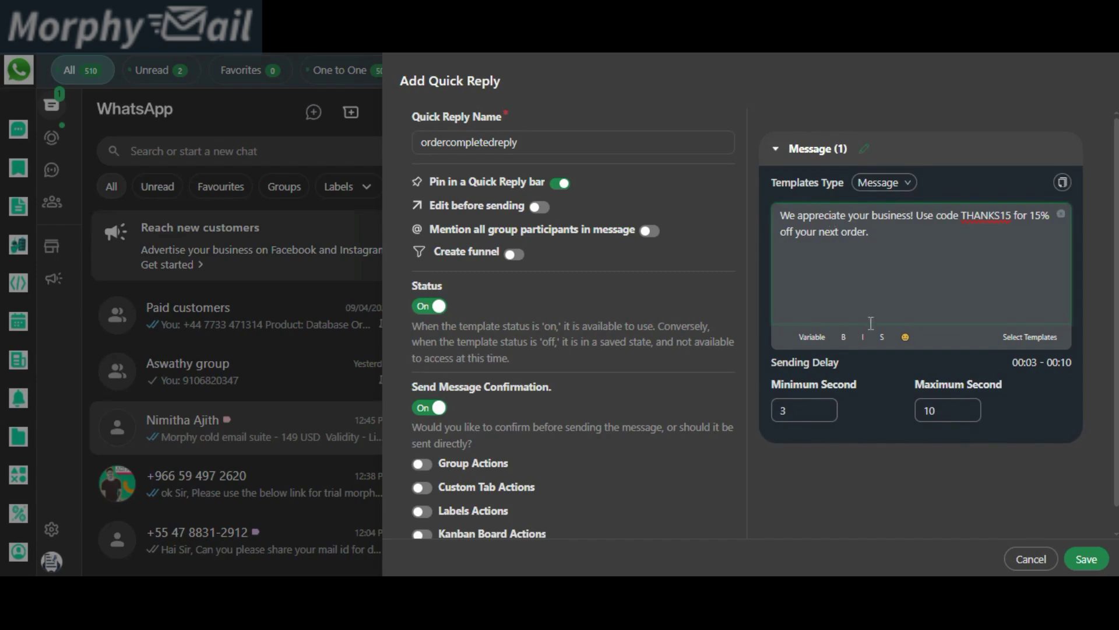
left_click(1088, 560)
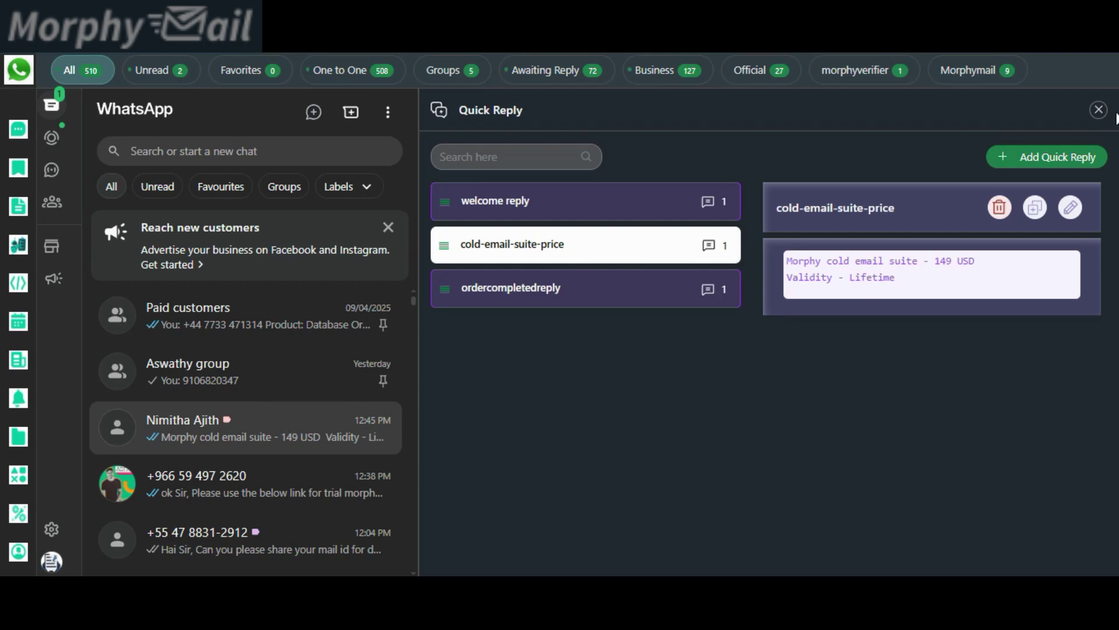
- Close the Quick Reply manager and send the ordercompletedreply quick reply to the open chat, confirming the sending
left_click(1098, 111)
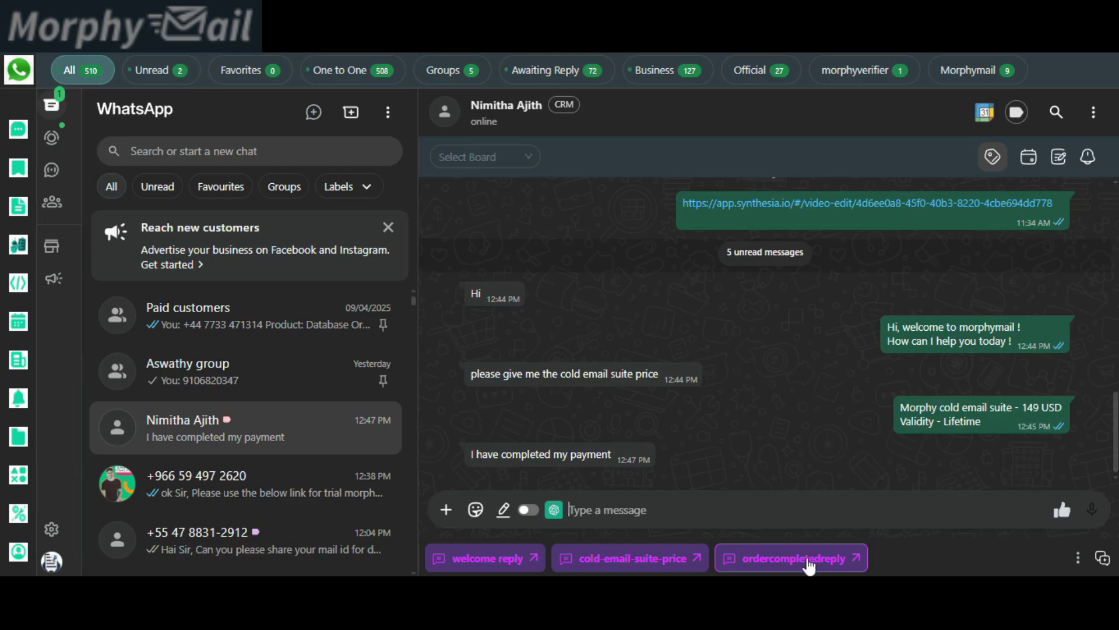
left_click(814, 560)
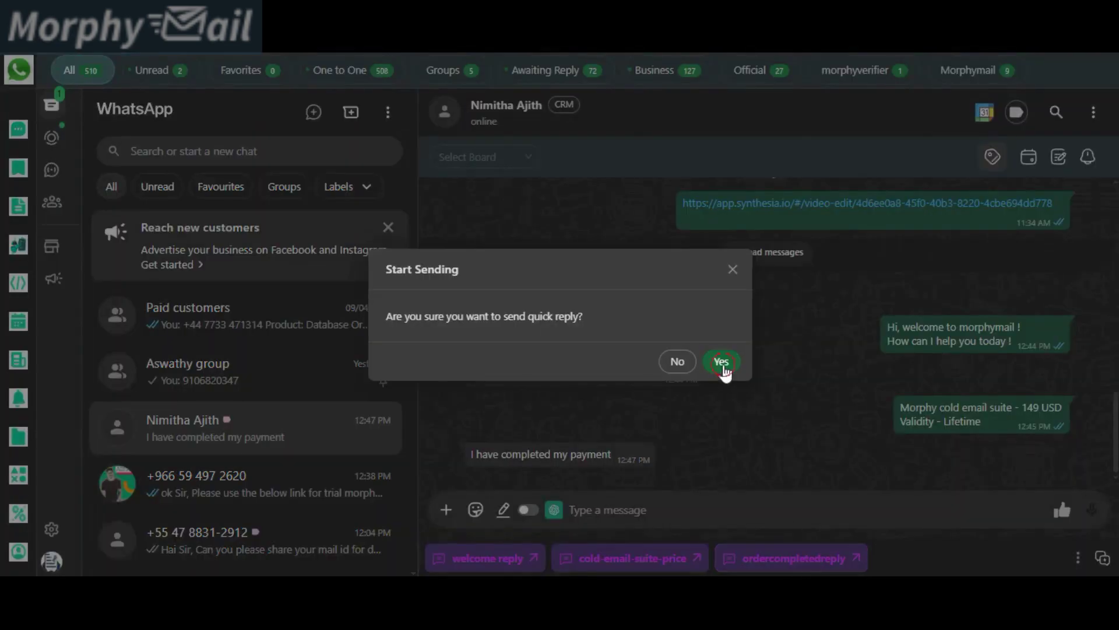
left_click(723, 369)
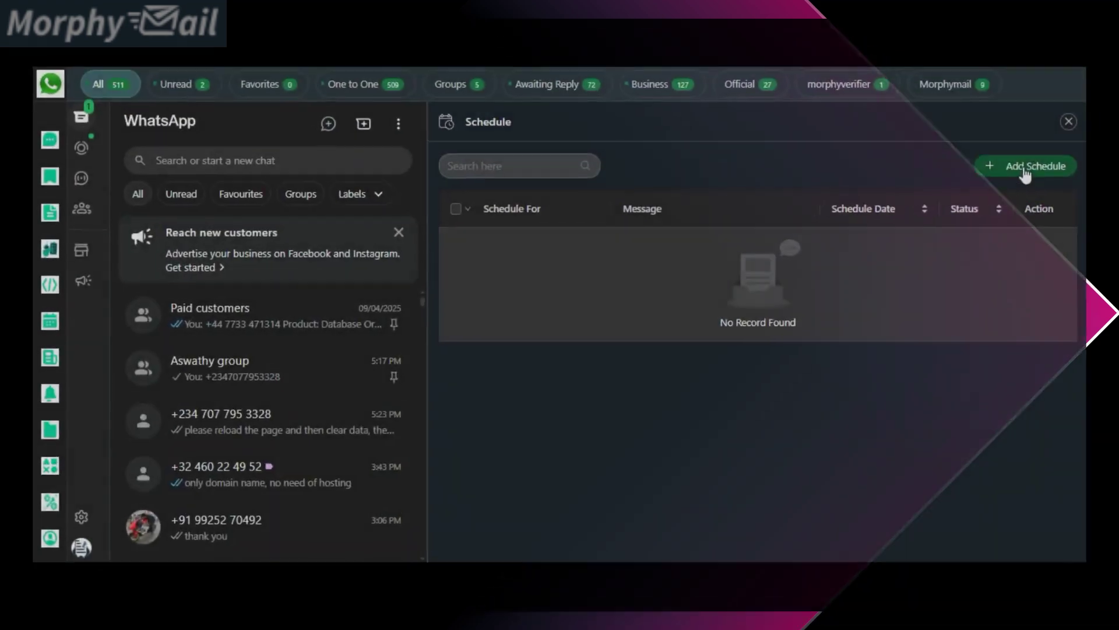
- Start a new one-time message schedule and choose the customer's contact as the recipient
left_click(1026, 168)
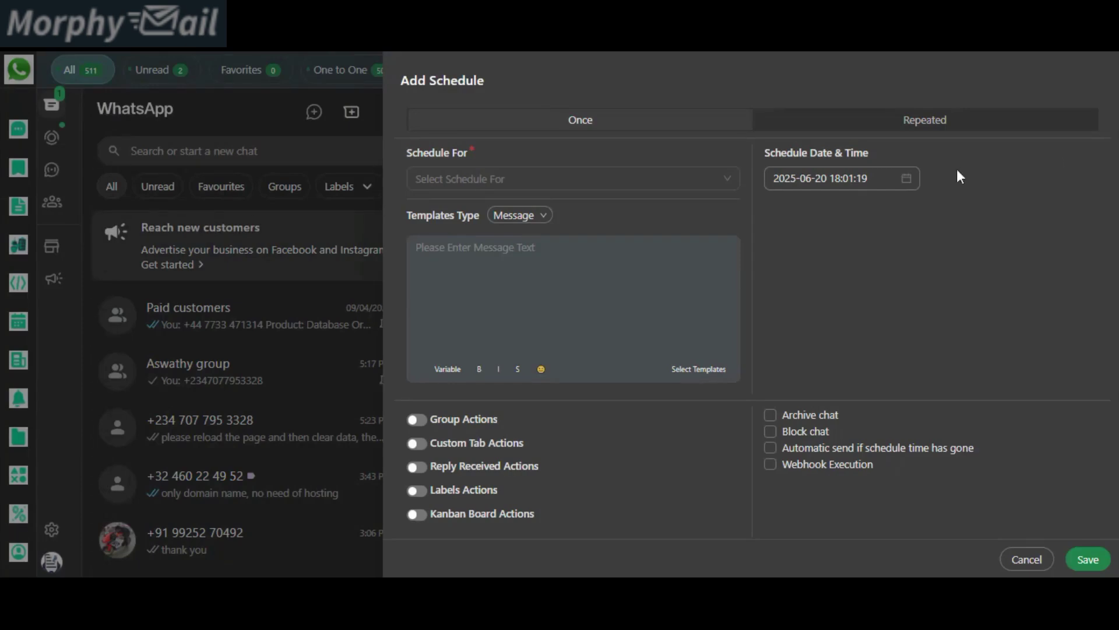
left_click(452, 178)
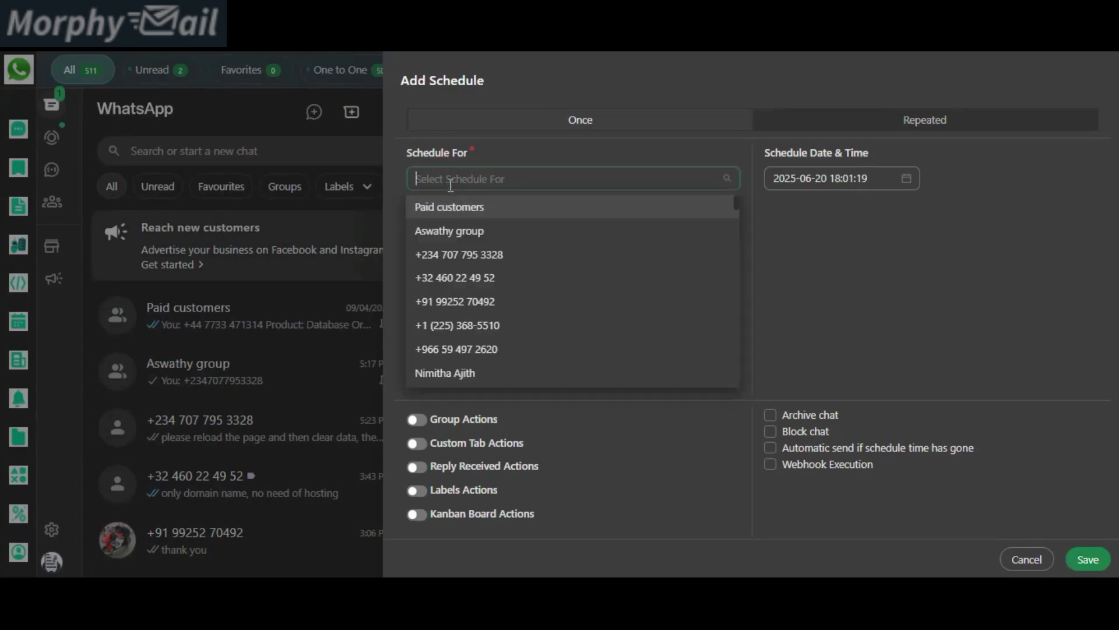
left_click(471, 375)
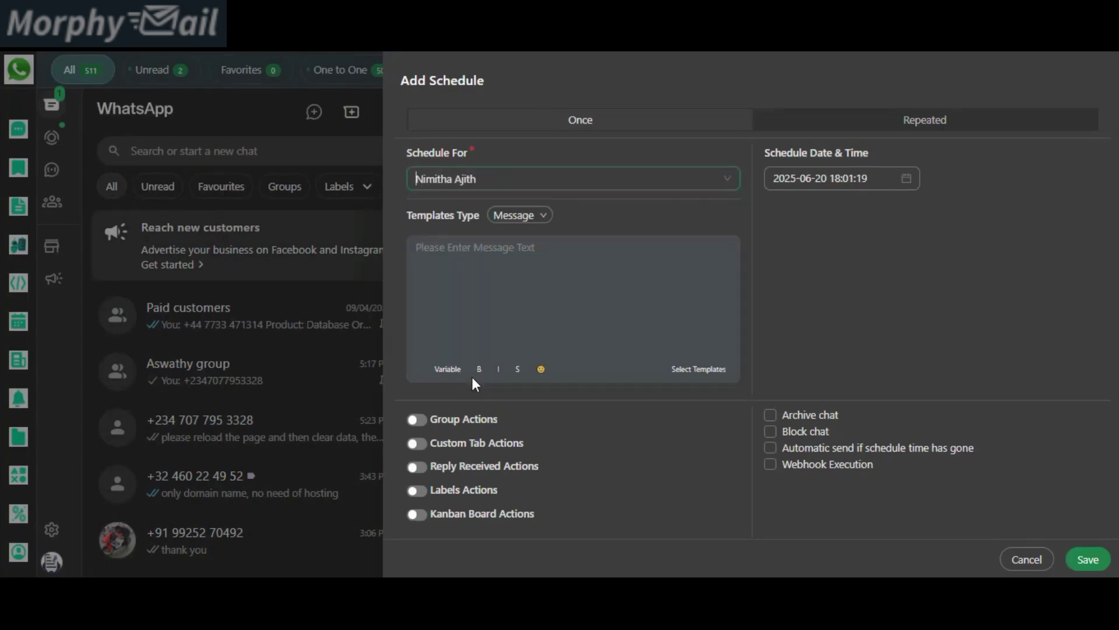
- Enter the message "Payment Due: Friendly reminder: Your Morphyverifier monthly payment of $140 is due on 5th of this month. Update your payment details ."
left_click(450, 249)
type("Payment Due: Friendly reminder: Your Morphyverifier monthly payment of $140 is due on 5th of this month. Update your payment details .")
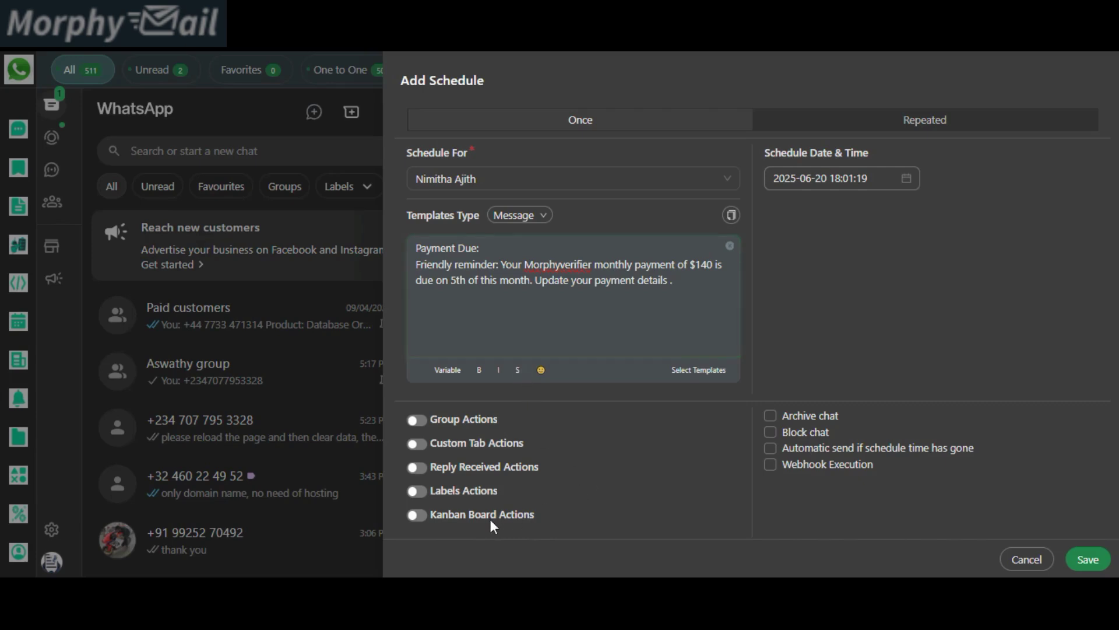
- Enable Kanban Board Actions for the schedule and set the contact to be added into the Done column
left_click(417, 516)
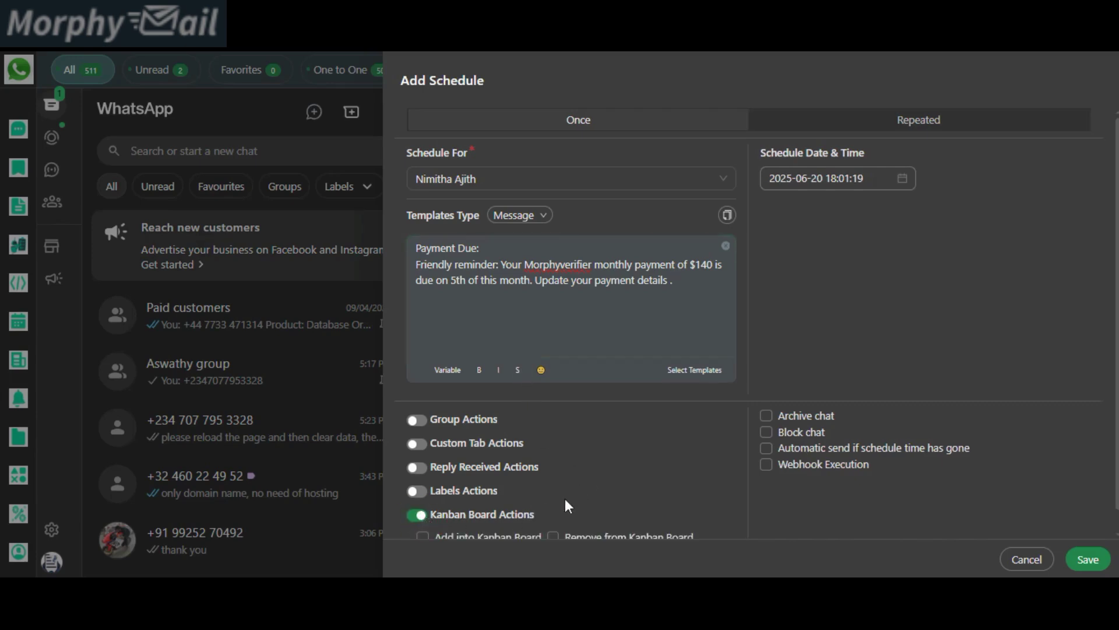
left_click(432, 516)
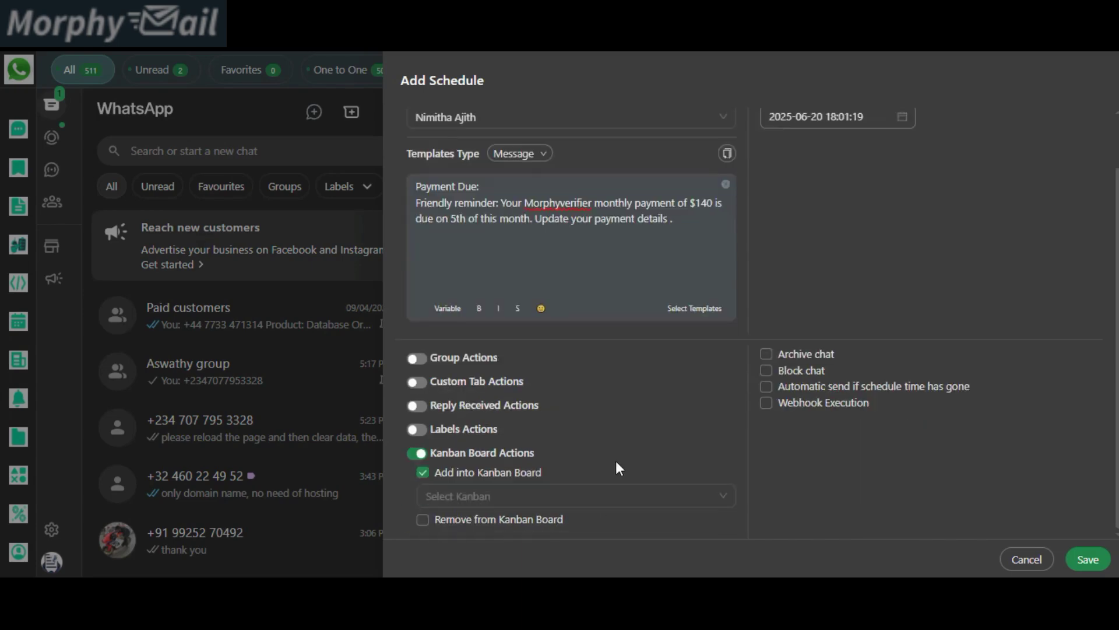
left_click(688, 501)
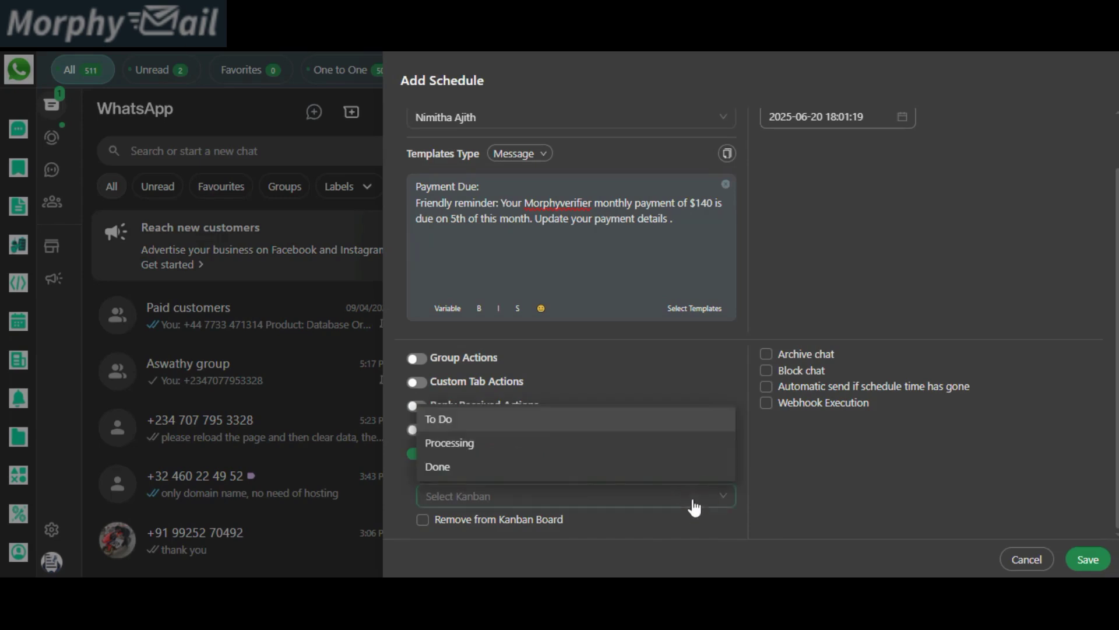
left_click(465, 469)
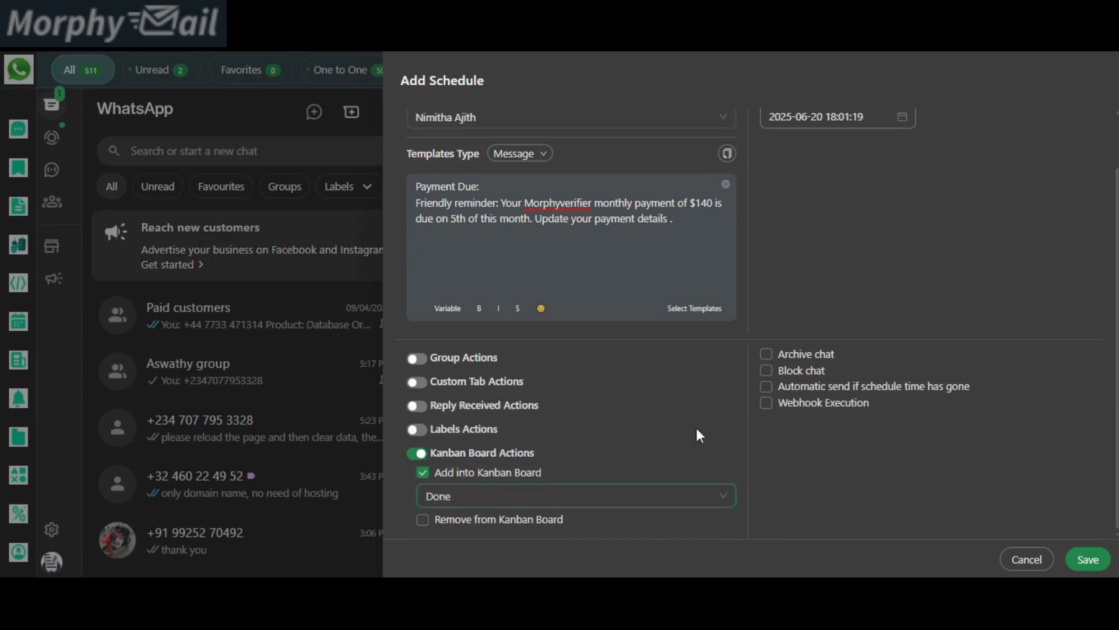
- Make the schedule repeated with type Monthly, running on date 01 at 01:00:00
scroll(902, 232, "up", 2)
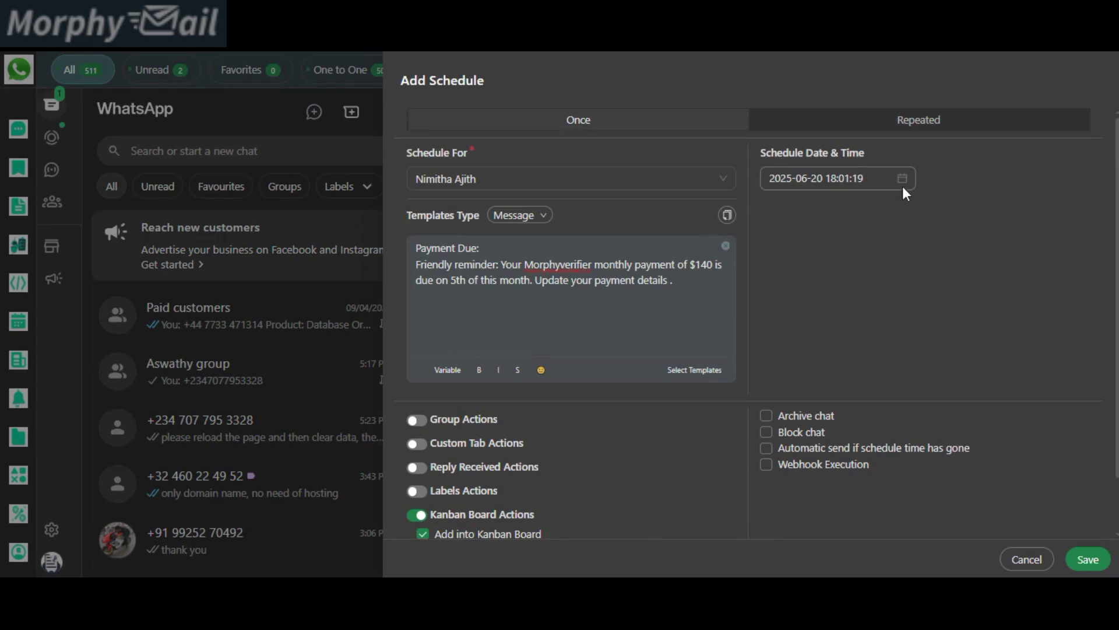
left_click(913, 130)
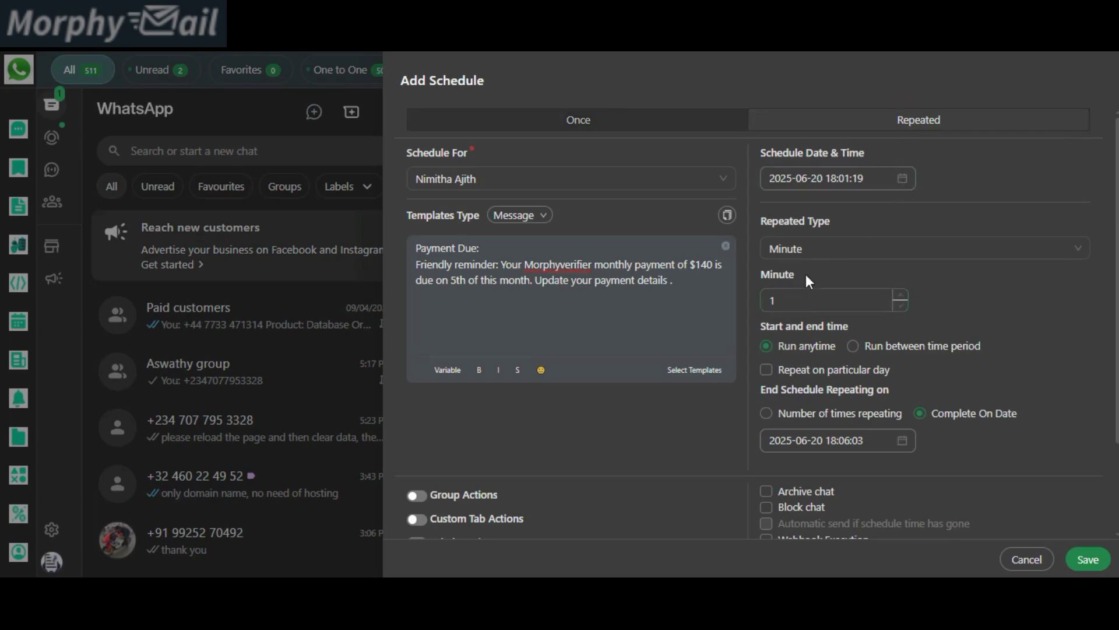
left_click(825, 250)
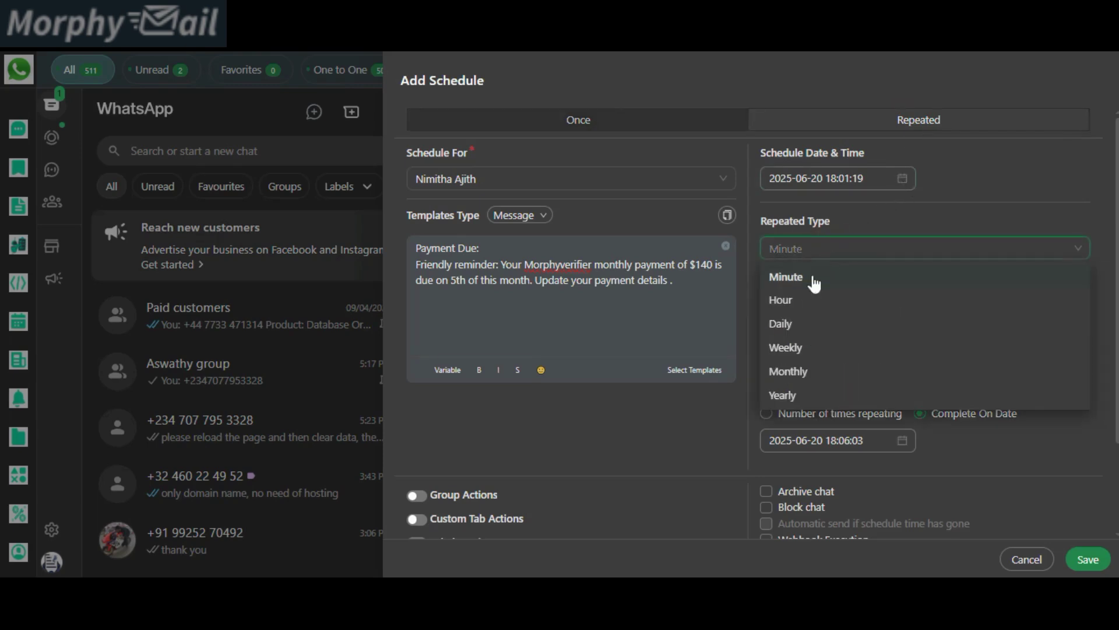
left_click(799, 373)
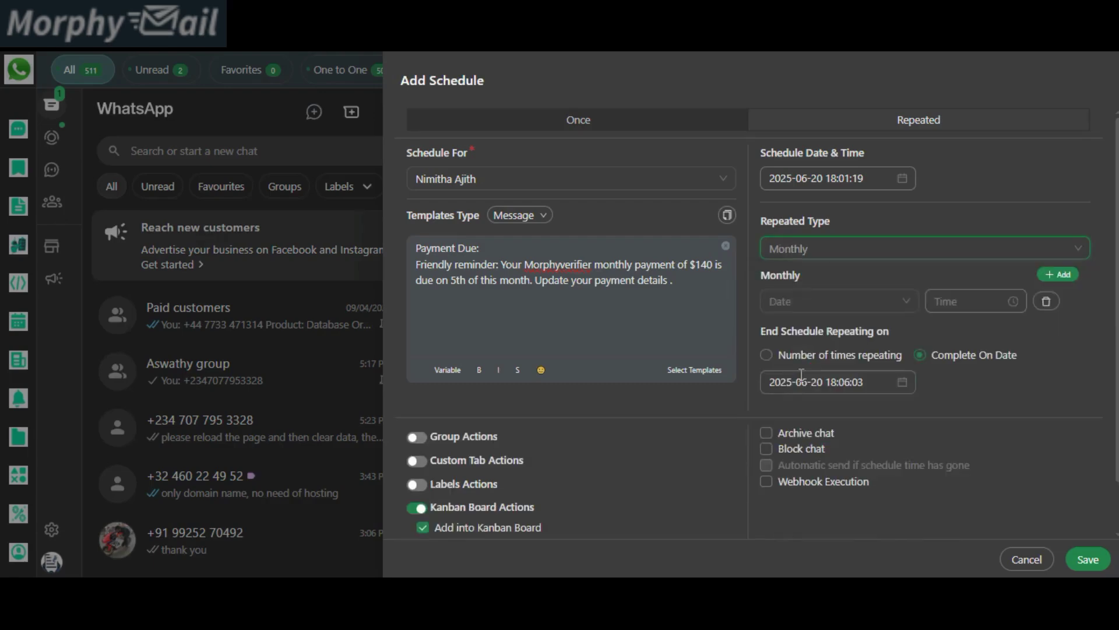
left_click(815, 305)
left_click(808, 329)
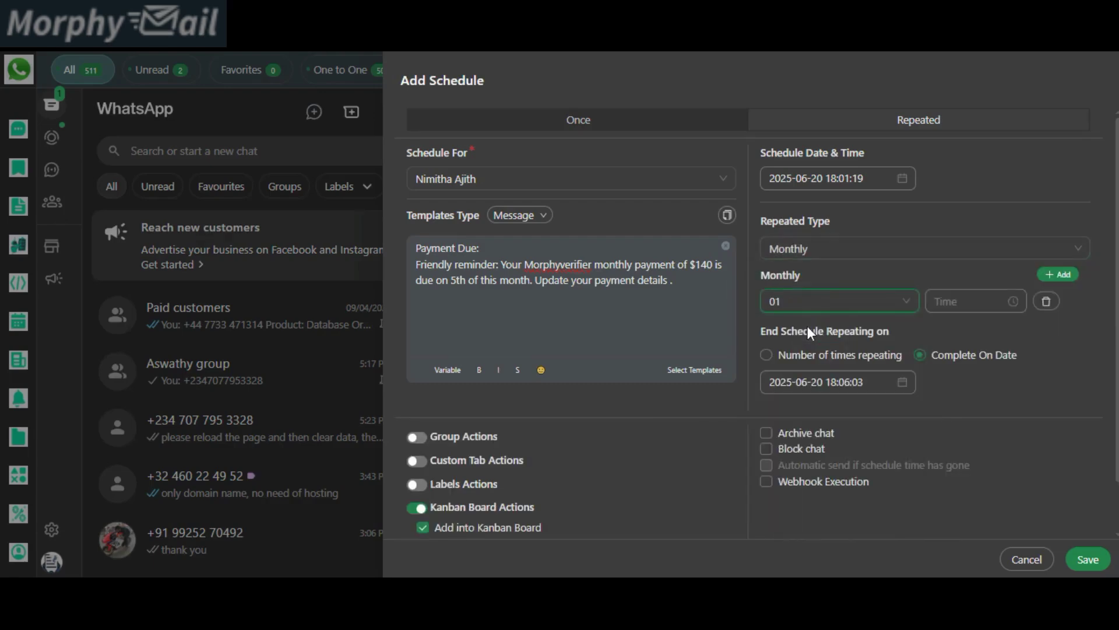
left_click(1013, 302)
left_click(953, 353)
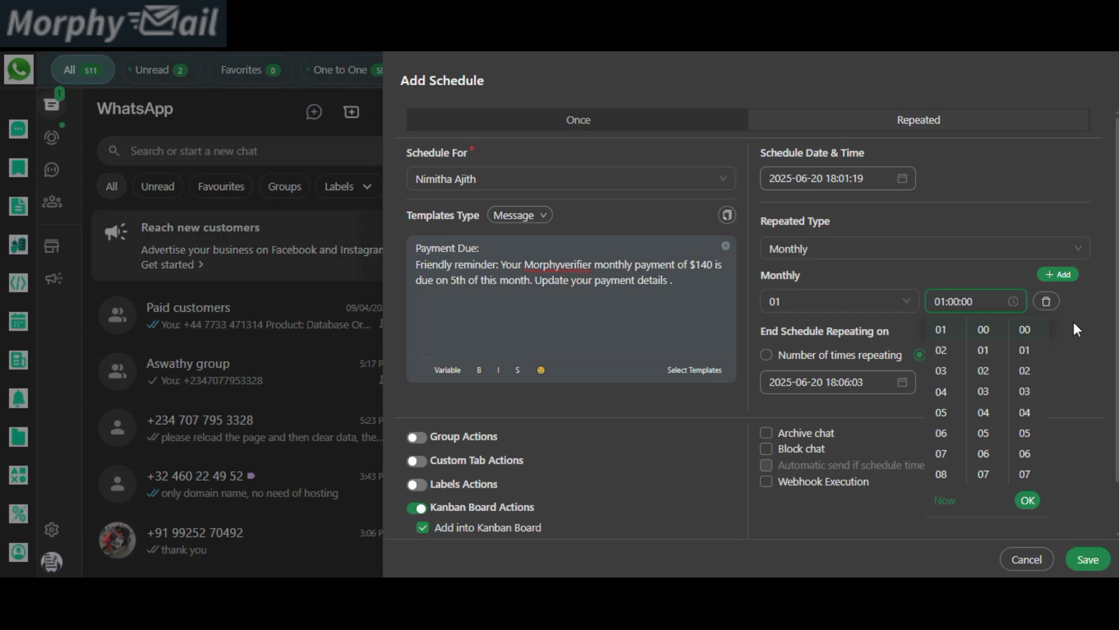
left_click(1027, 500)
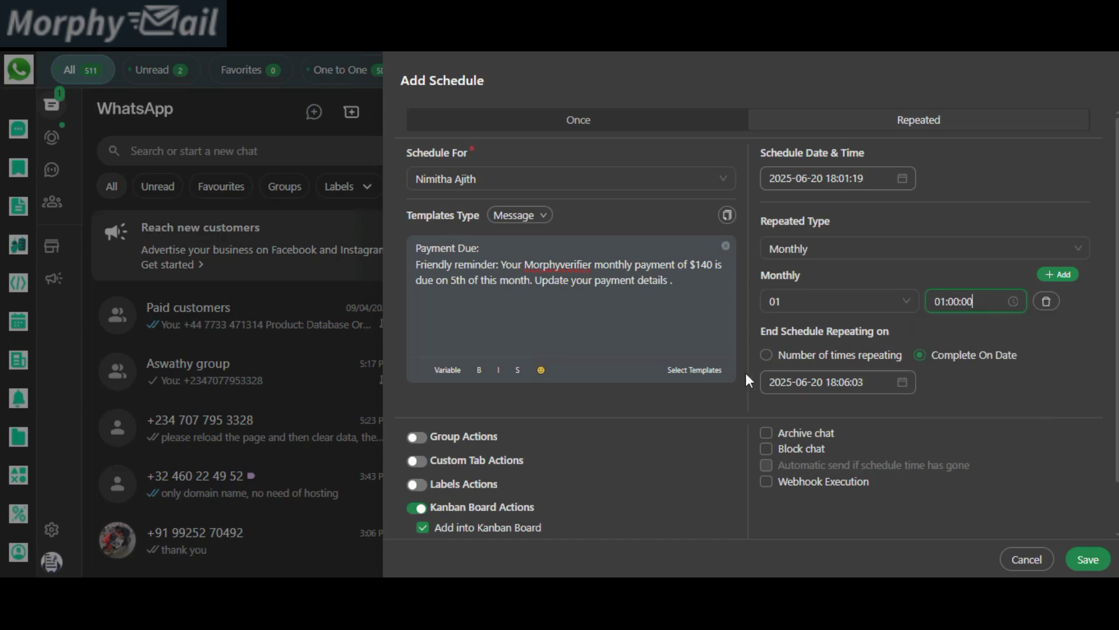
- End the repetition by number of times, set it to 12, and save the schedule
left_click(766, 356)
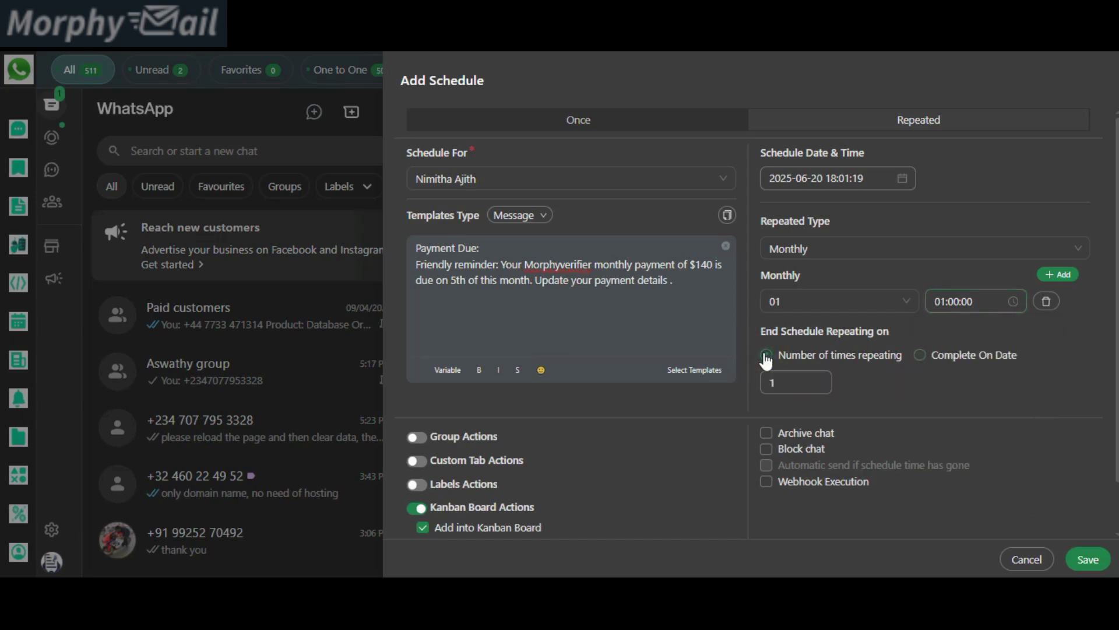
left_click(791, 387)
type("2")
left_click(1092, 565)
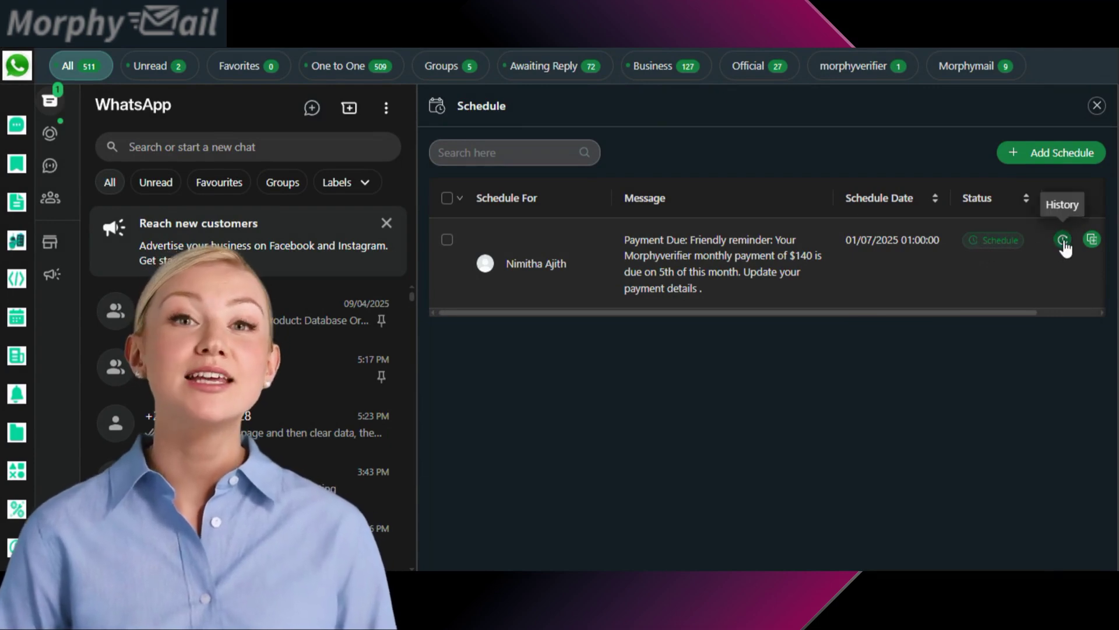
- Review the payment reminder schedule's repeat history, missed messages and upcoming repeated dates
left_click(1063, 240)
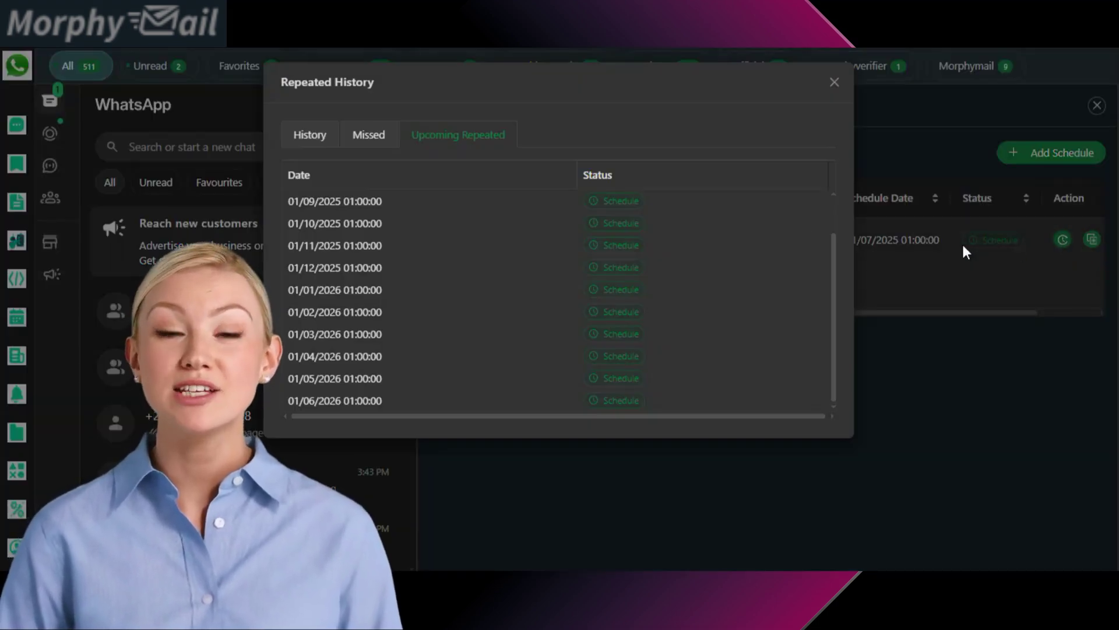
left_click(299, 141)
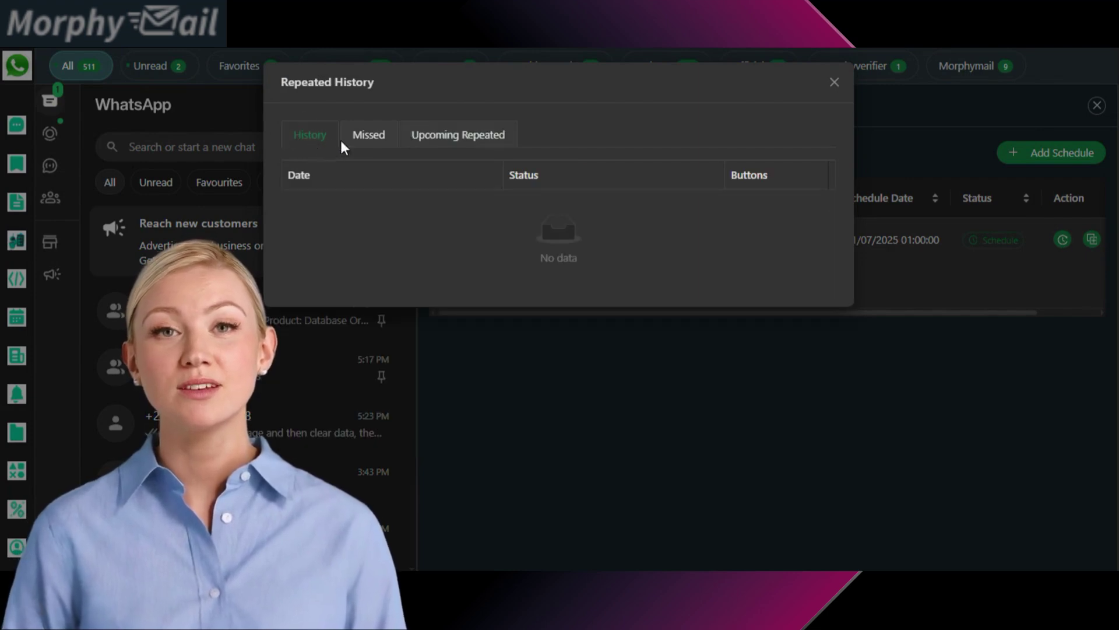
left_click(363, 140)
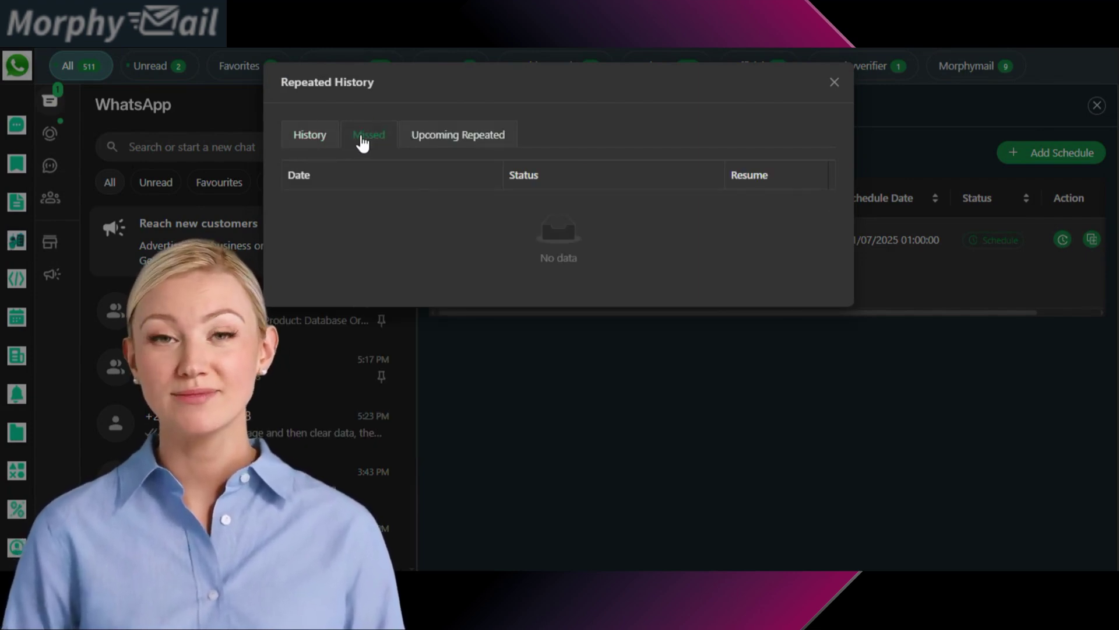
left_click(427, 144)
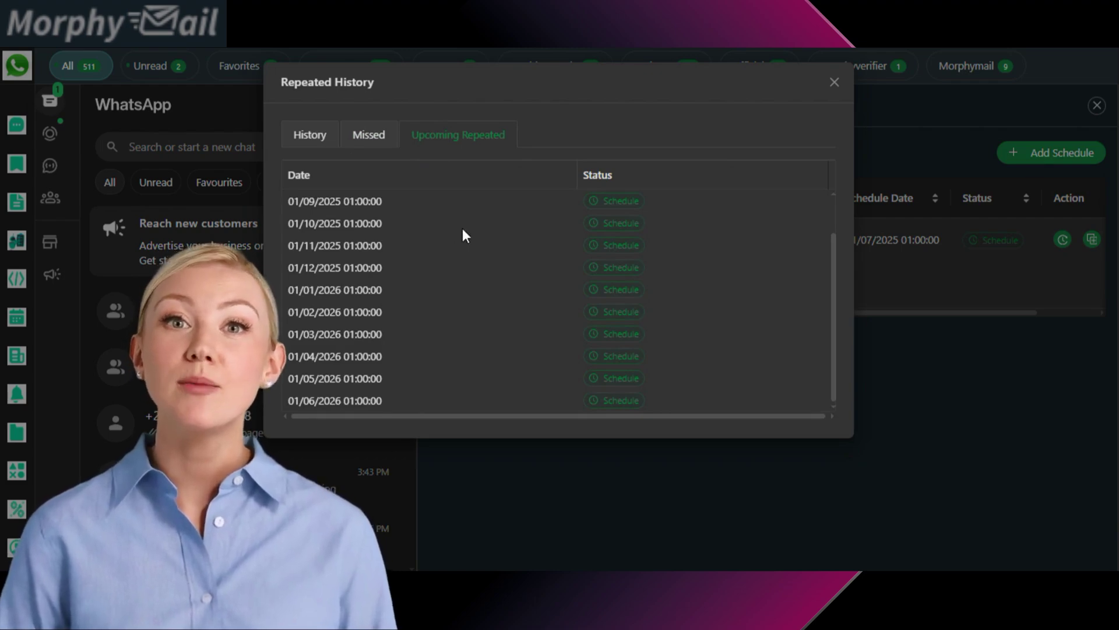
left_click_drag(837, 302, 837, 244)
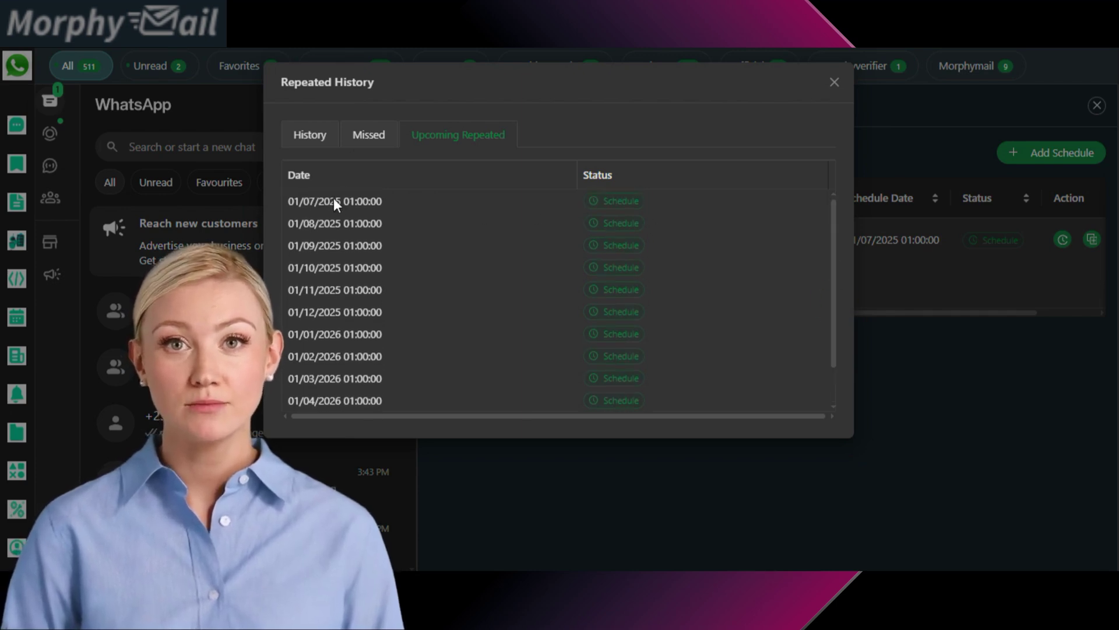
left_click_drag(834, 239, 851, 303)
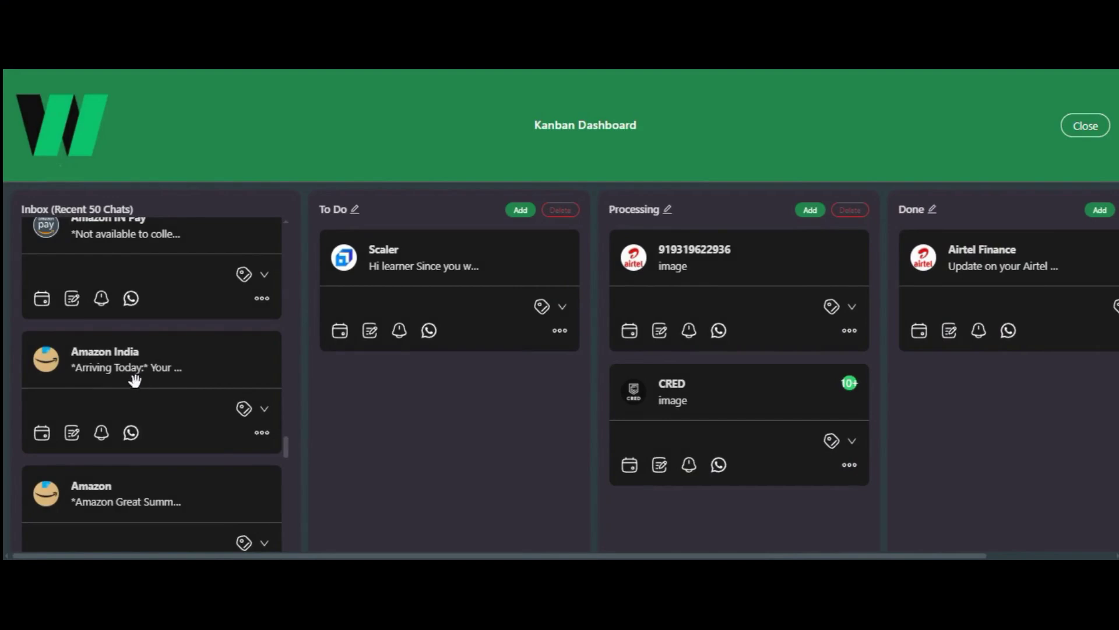
- Rearrange the Kanban cards: move Amazon India to To Do, CRED to Done and Scaler to Processing
left_click_drag(213, 375, 507, 407)
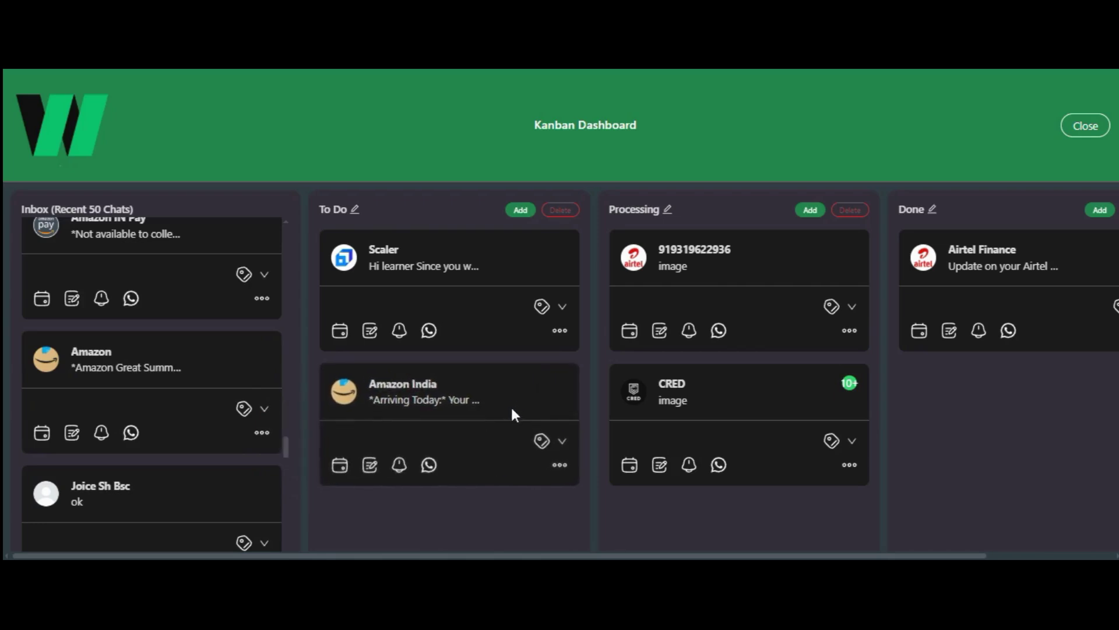
left_click_drag(768, 399, 1056, 390)
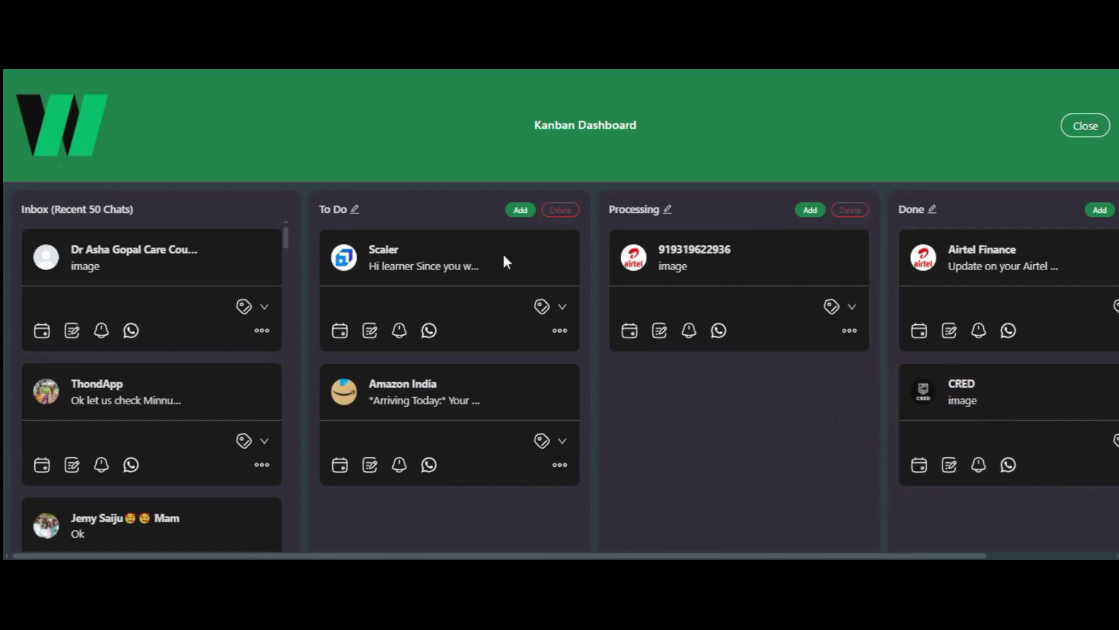
left_click_drag(515, 245, 878, 462)
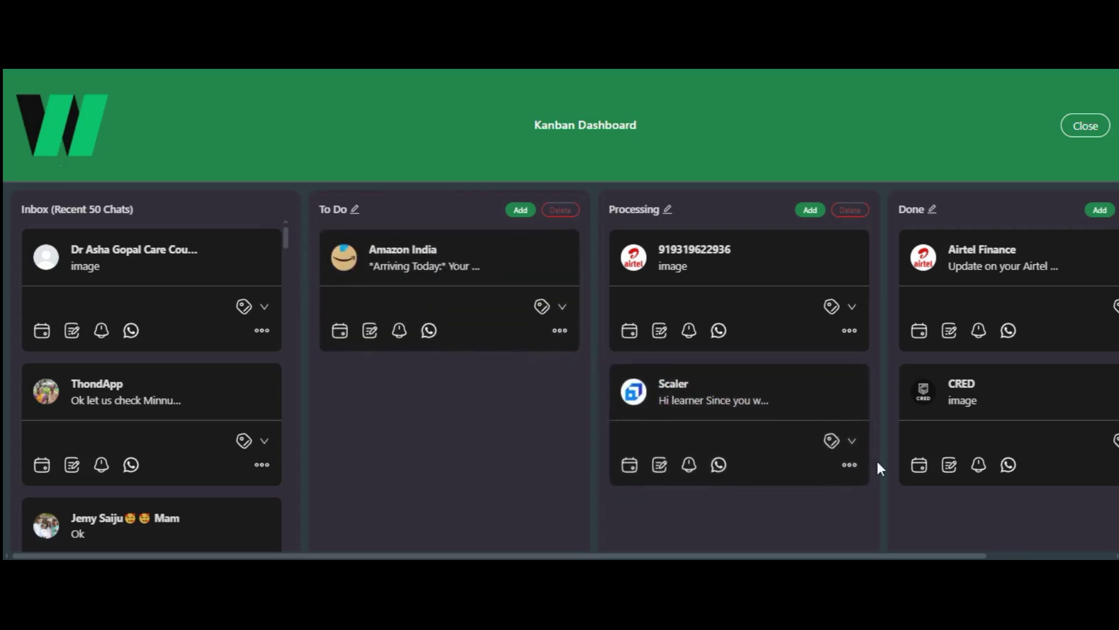
- Examine the Amazon India card's schedules and the blank new-schedule form, and close them without adding anything
left_click(340, 332)
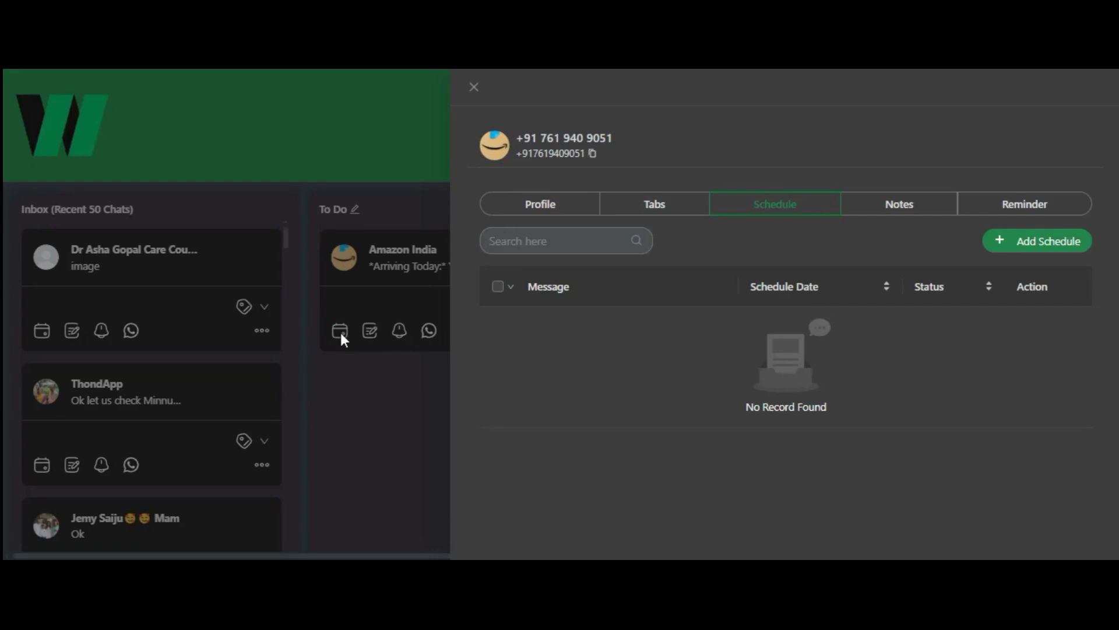
left_click(1025, 245)
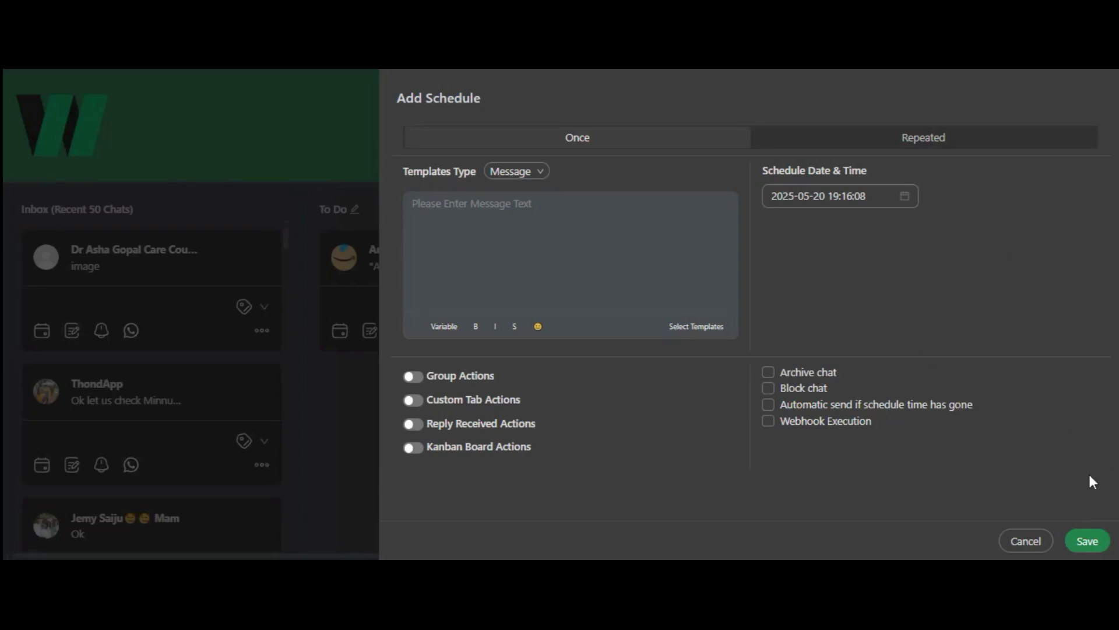
left_click(1035, 548)
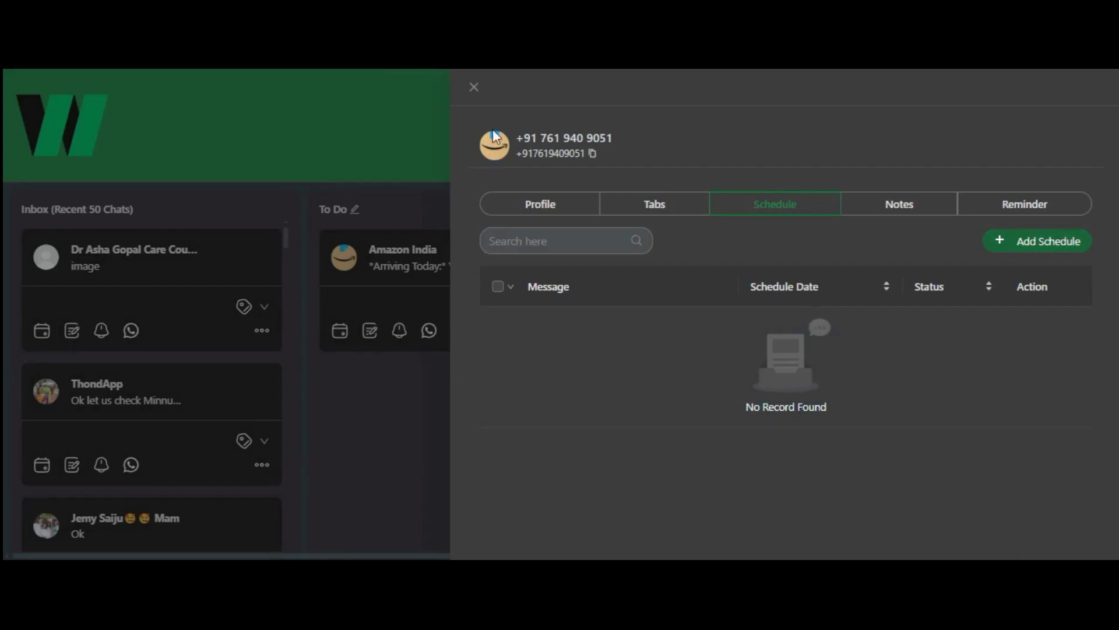
left_click(474, 87)
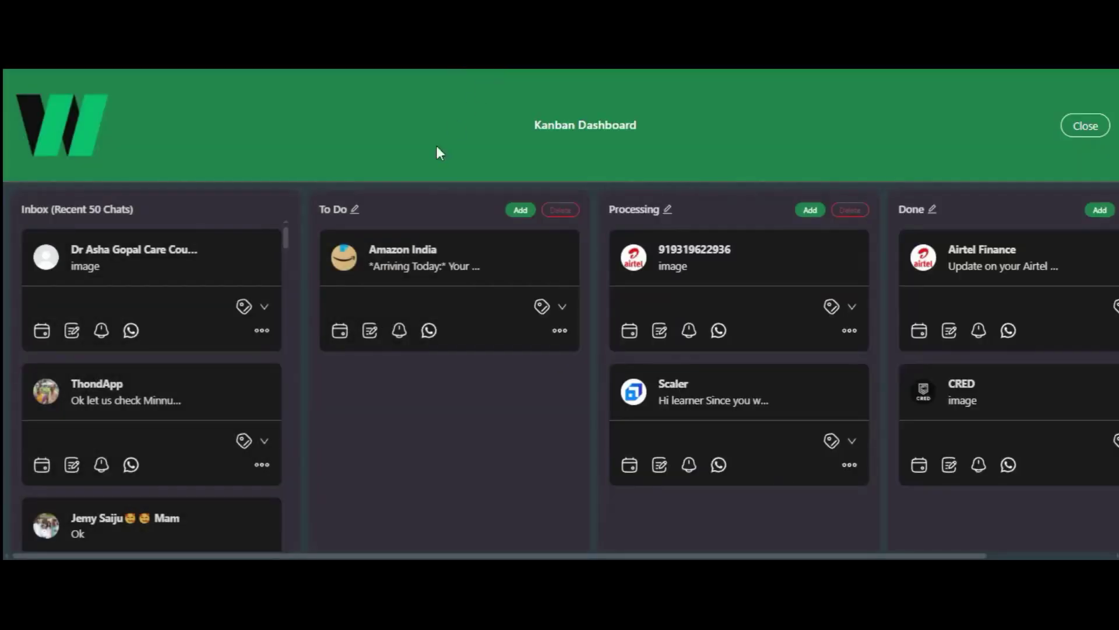
- Examine the Amazon India card's notes and the blank new-note form, and close them without adding anything
left_click(372, 338)
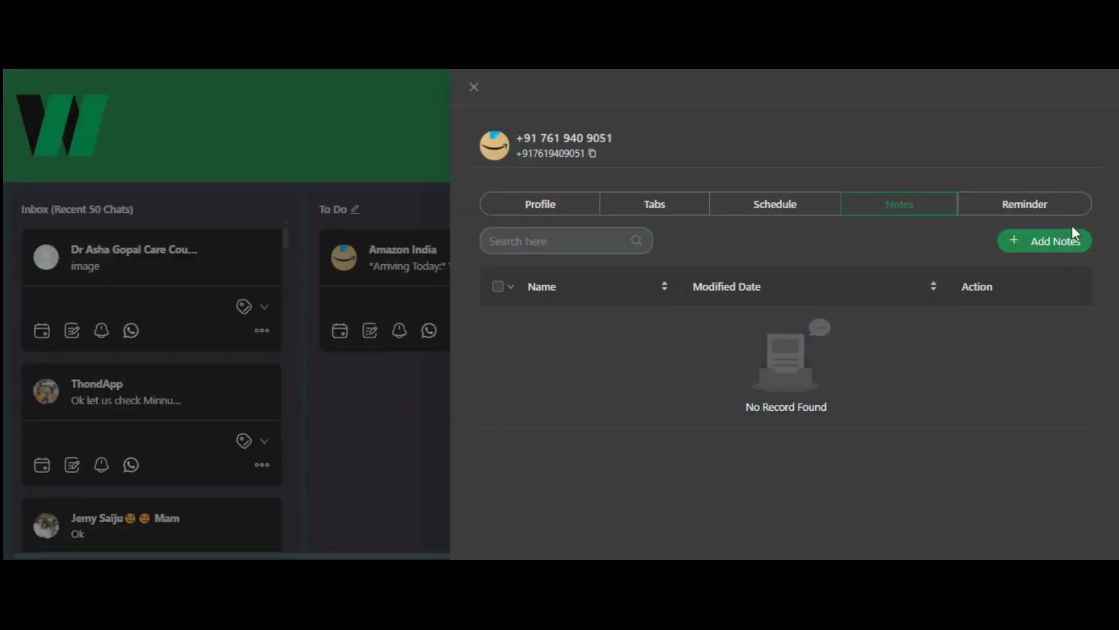
left_click(1063, 242)
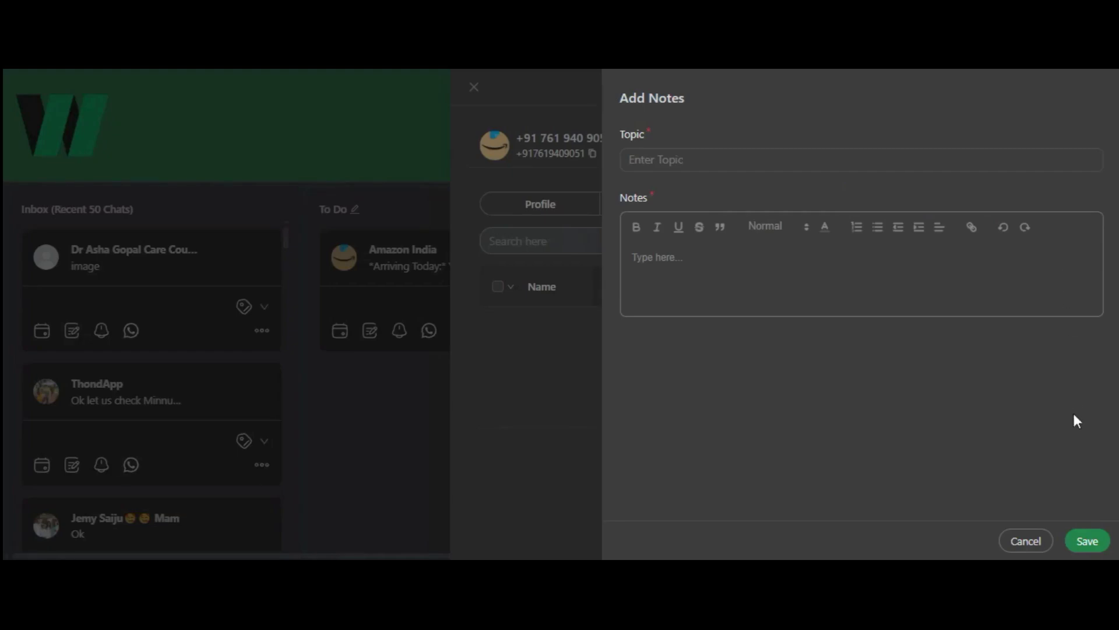
left_click(1027, 541)
left_click(474, 89)
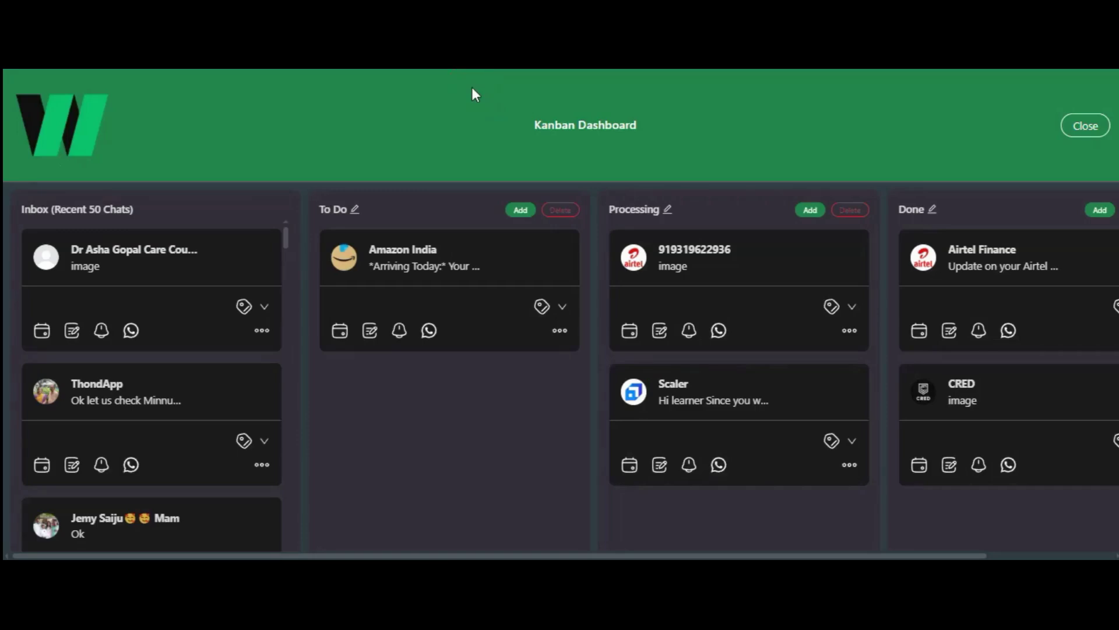
- Examine the Amazon India card's reminders and the new-reminder form, discard the form and return to the Kanban board
left_click(400, 332)
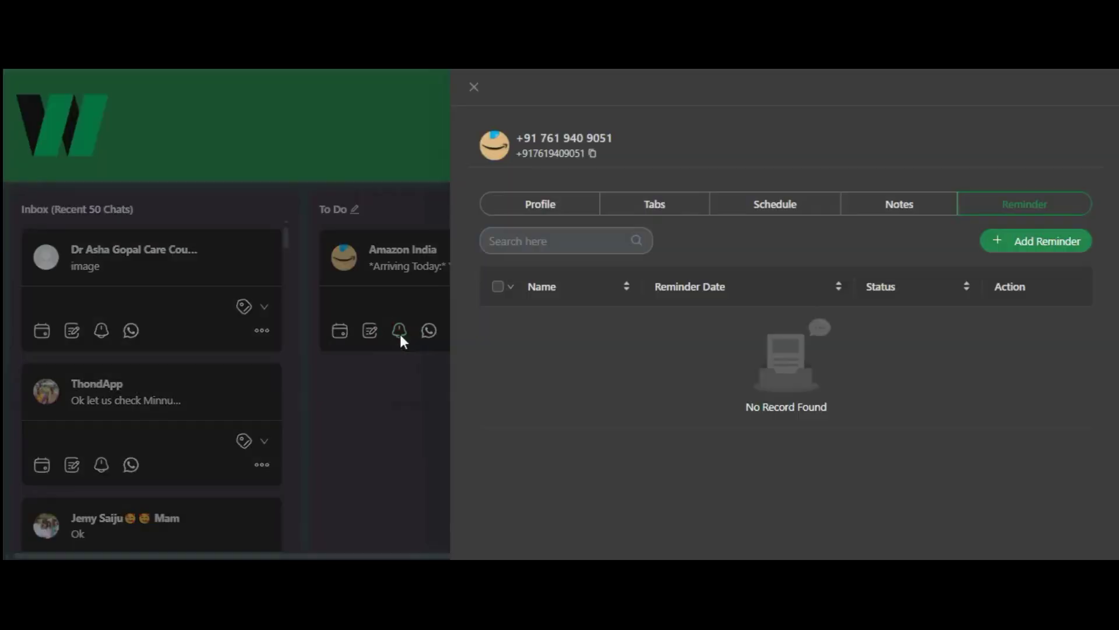
left_click(1083, 247)
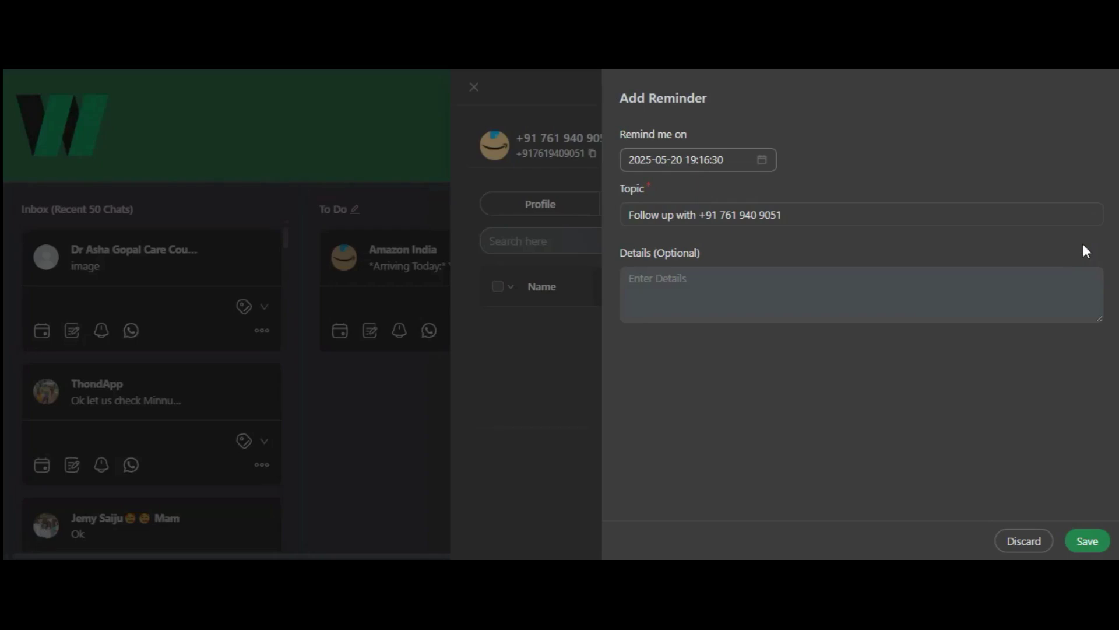
left_click(1042, 548)
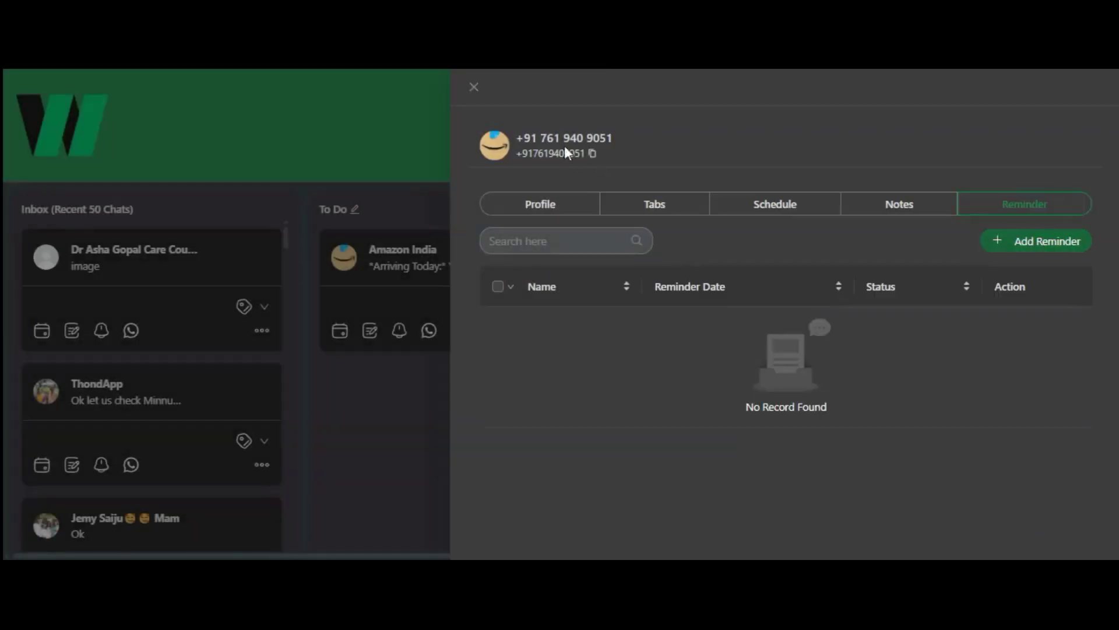
left_click(474, 88)
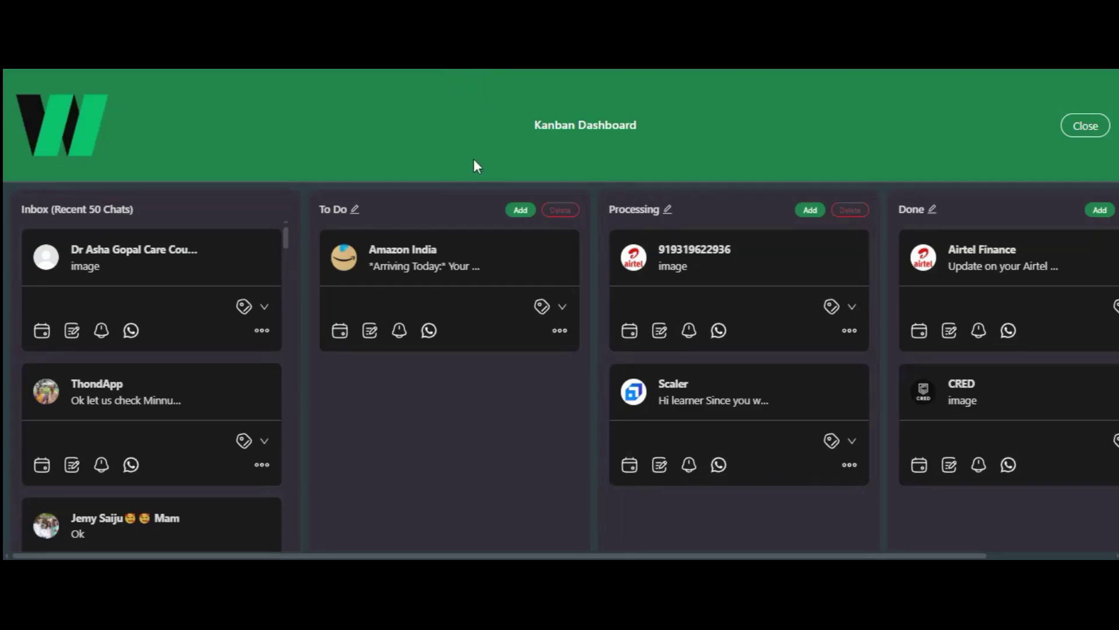
- View the Amazon India chat from its Kanban card, close it, and assign the customers label to the card
left_click(430, 331)
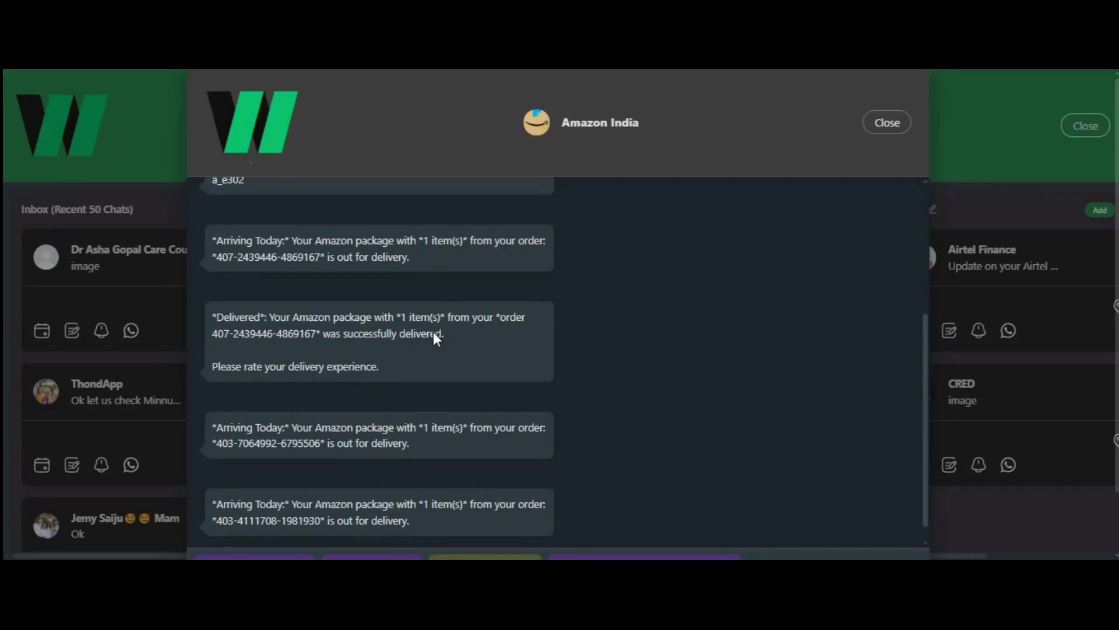
left_click(887, 123)
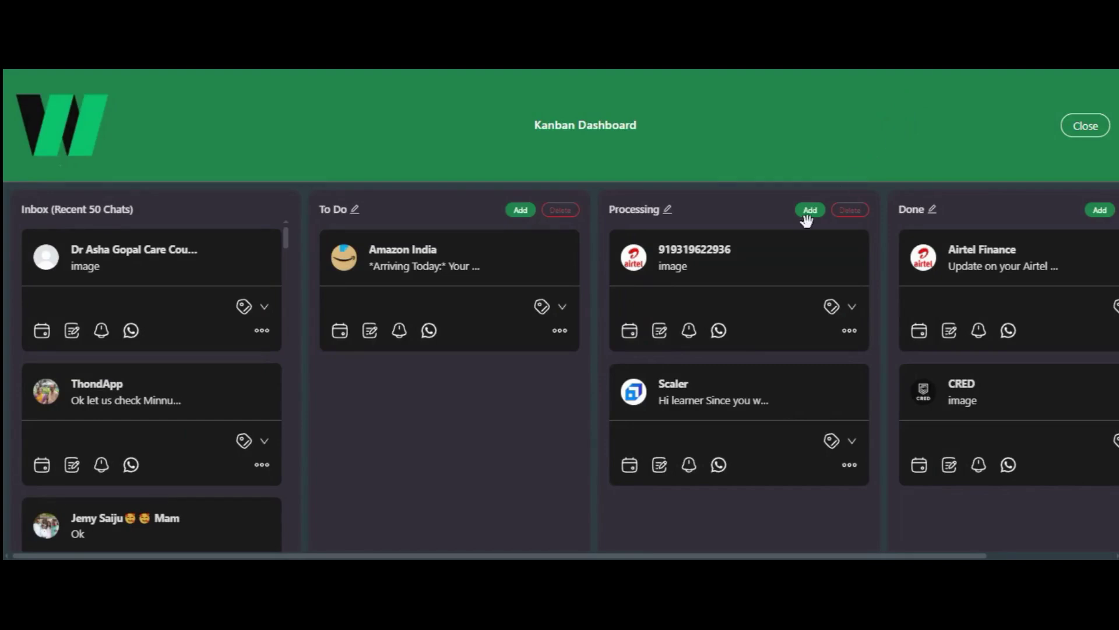
left_click(544, 309)
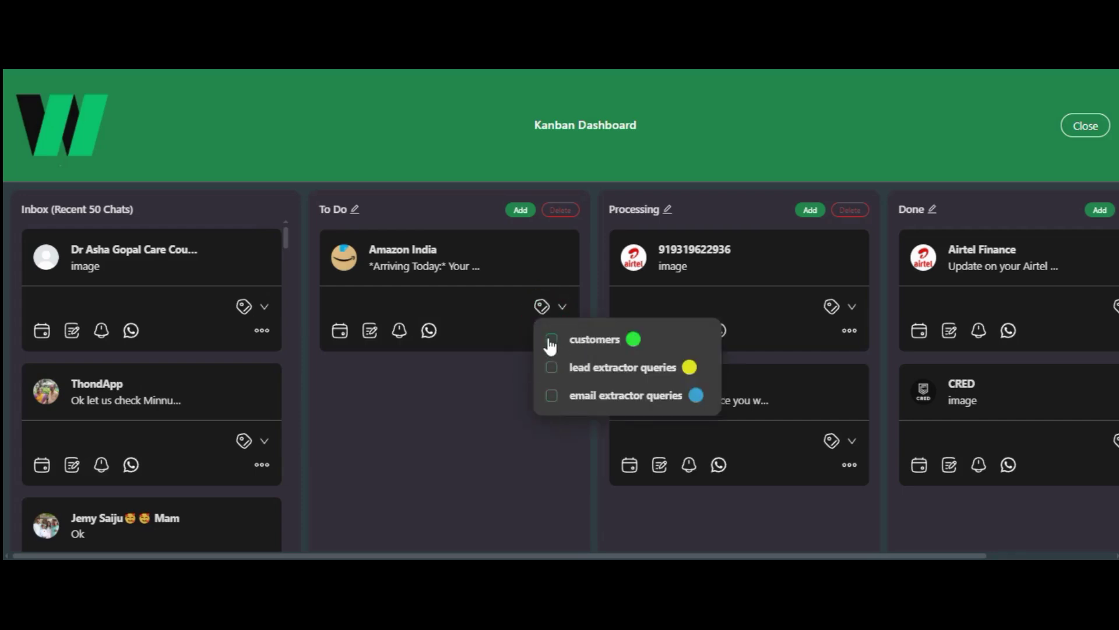
left_click(551, 341)
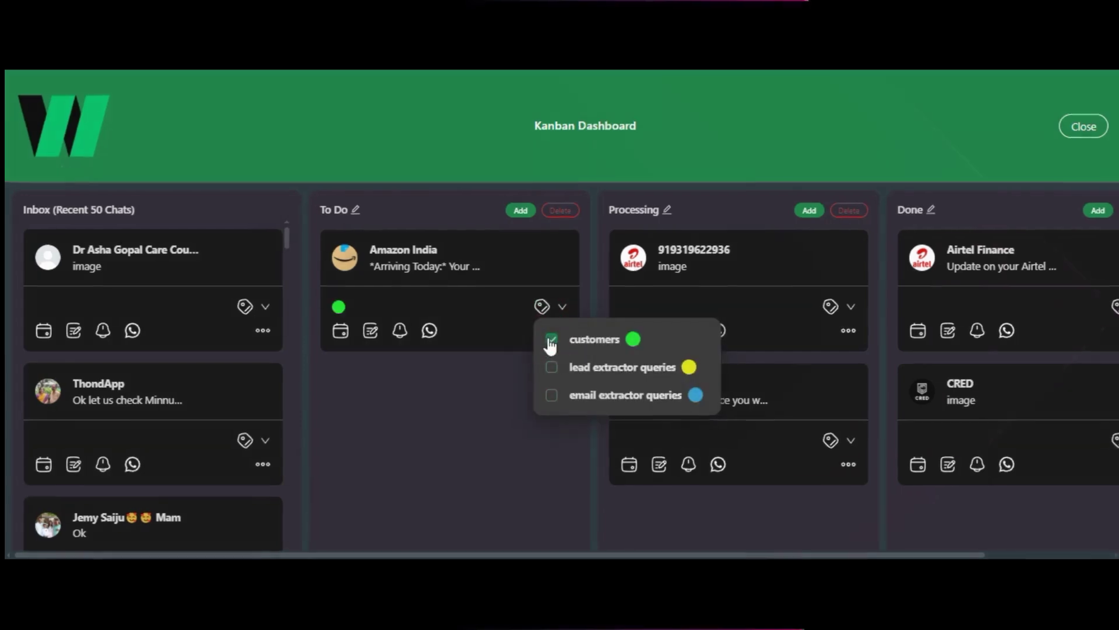